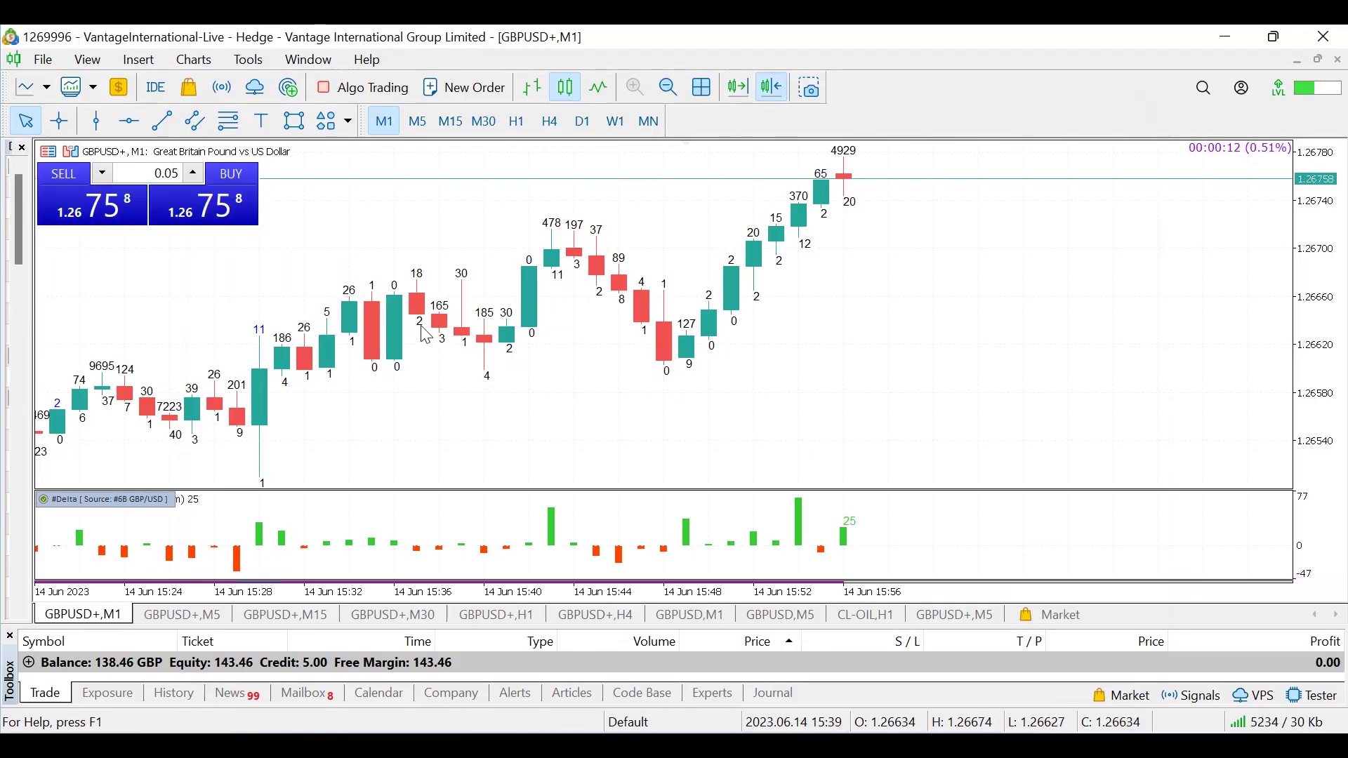
Pan the GBPUSD M1 chart back to the 14 Jun 12:57–13:45 trade candles and enlarge the Toolbox panel
scroll(311, 316, up, 5)
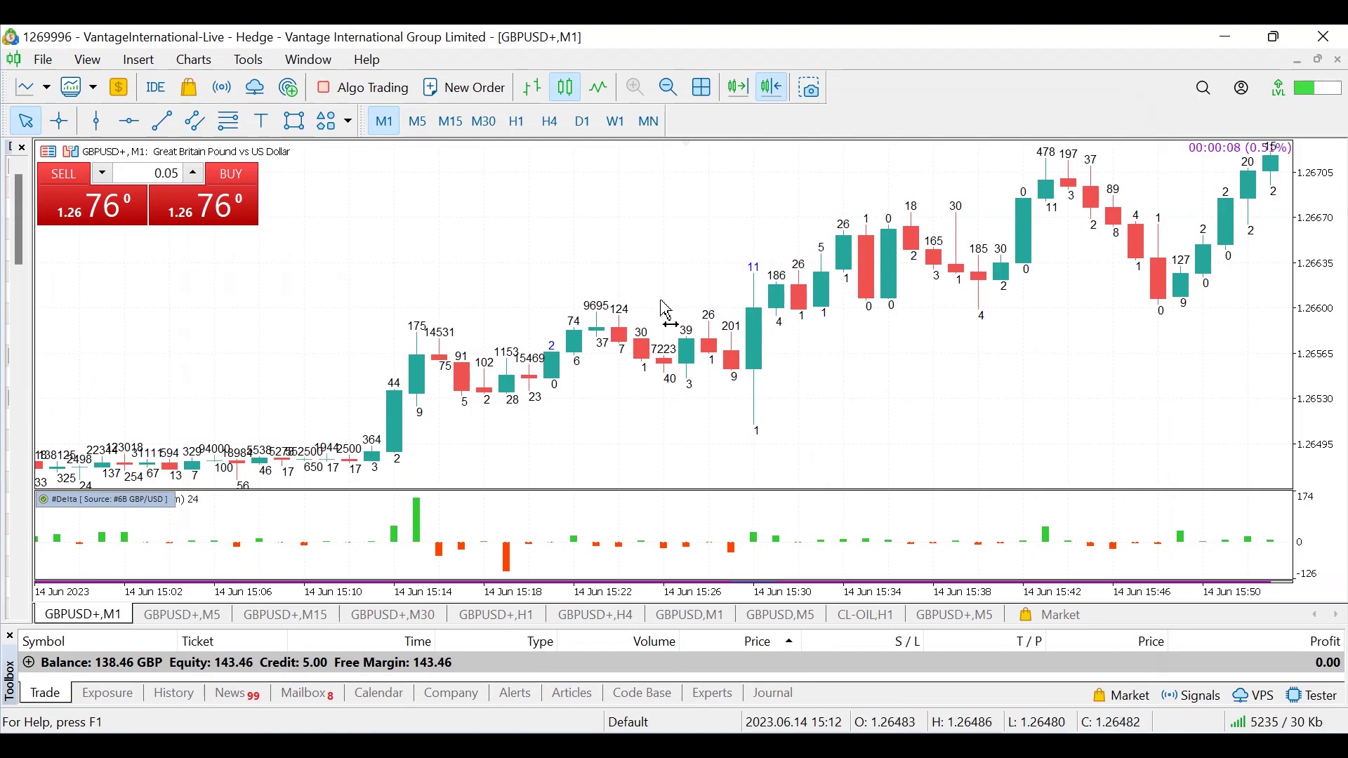
drag(666, 313, 1011, 309)
drag(467, 294, 764, 292)
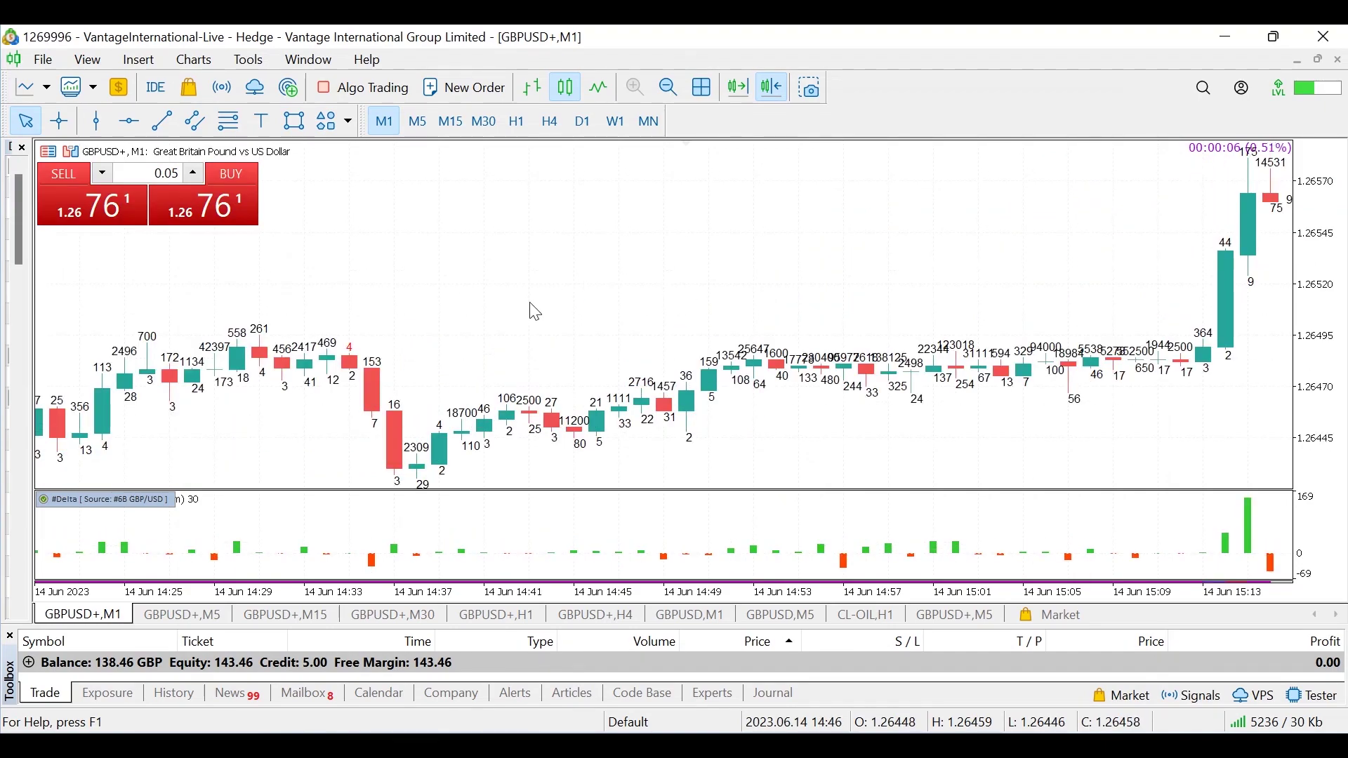
right_click(609, 295)
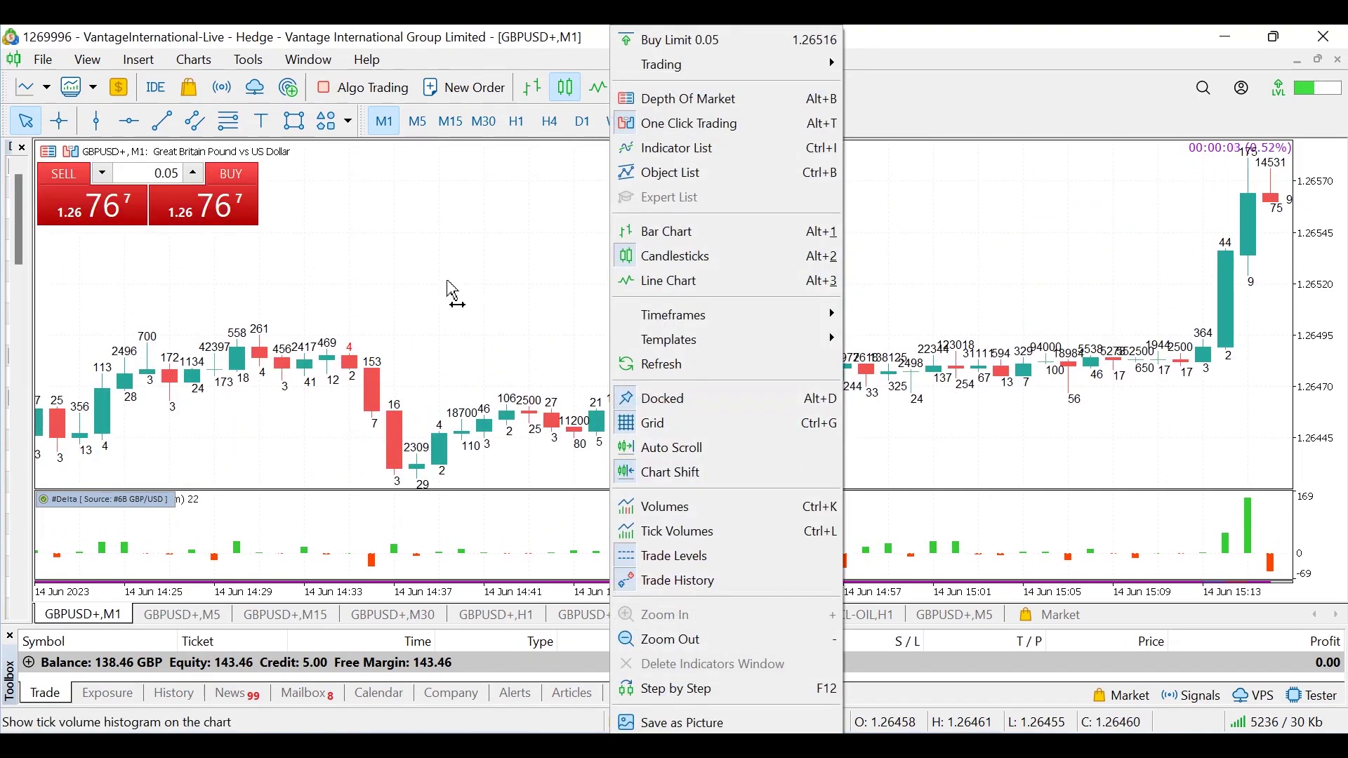
click(452, 293)
drag(463, 309, 798, 311)
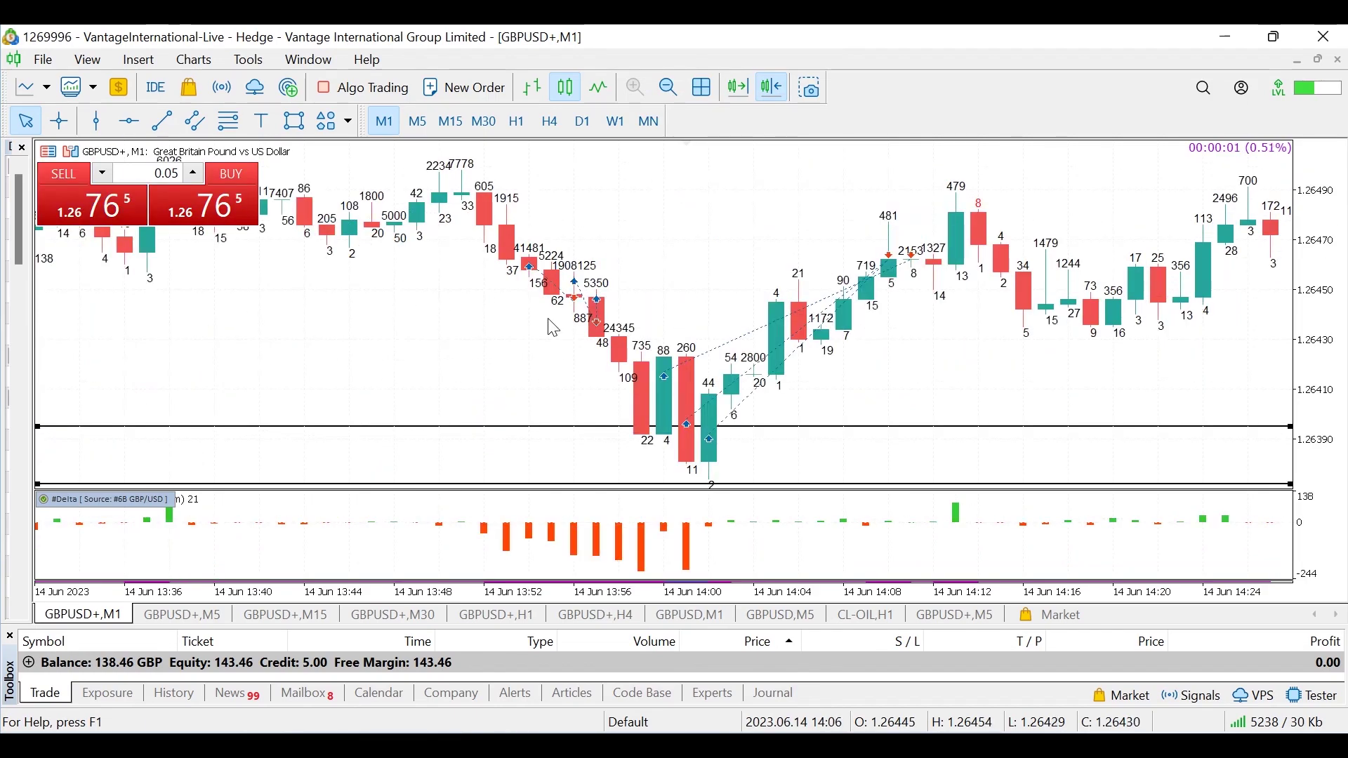
scroll(616, 349, down, 10)
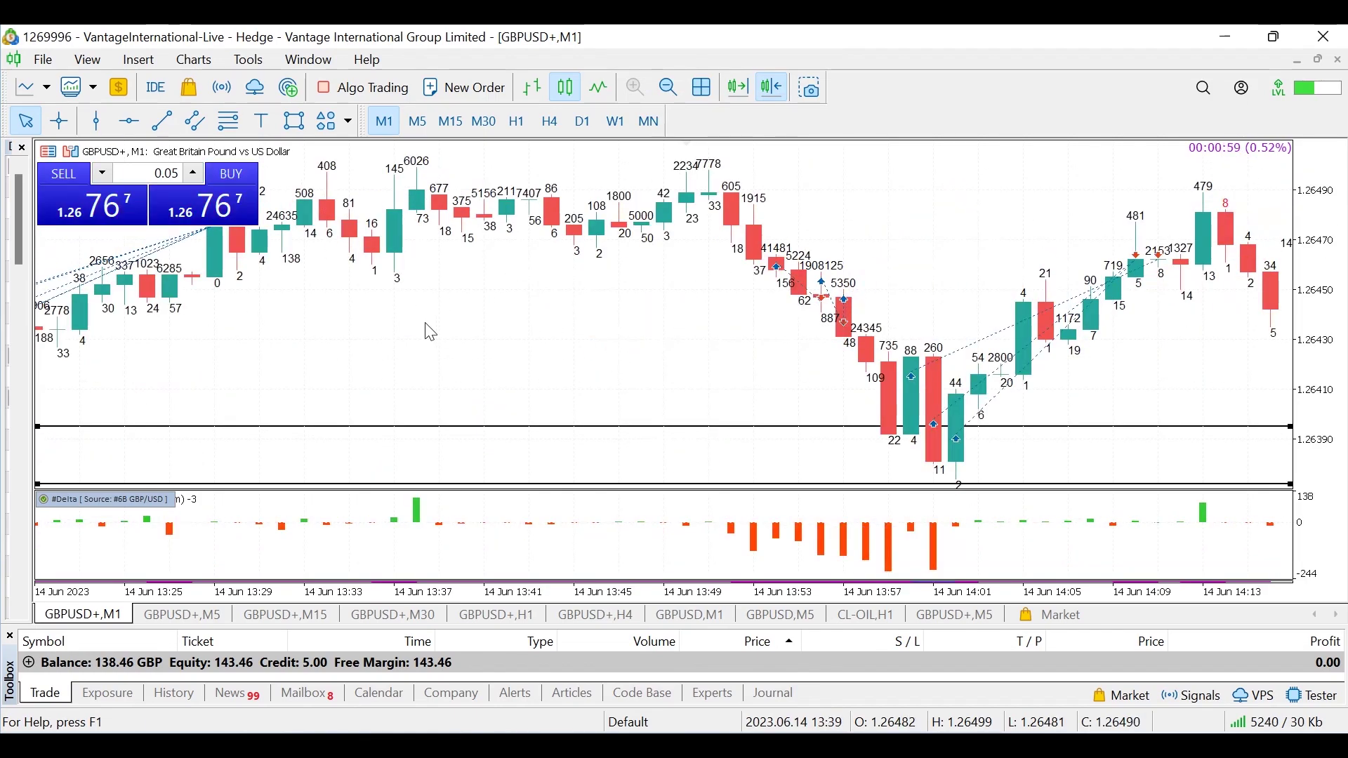
scroll(469, 318, down, 3)
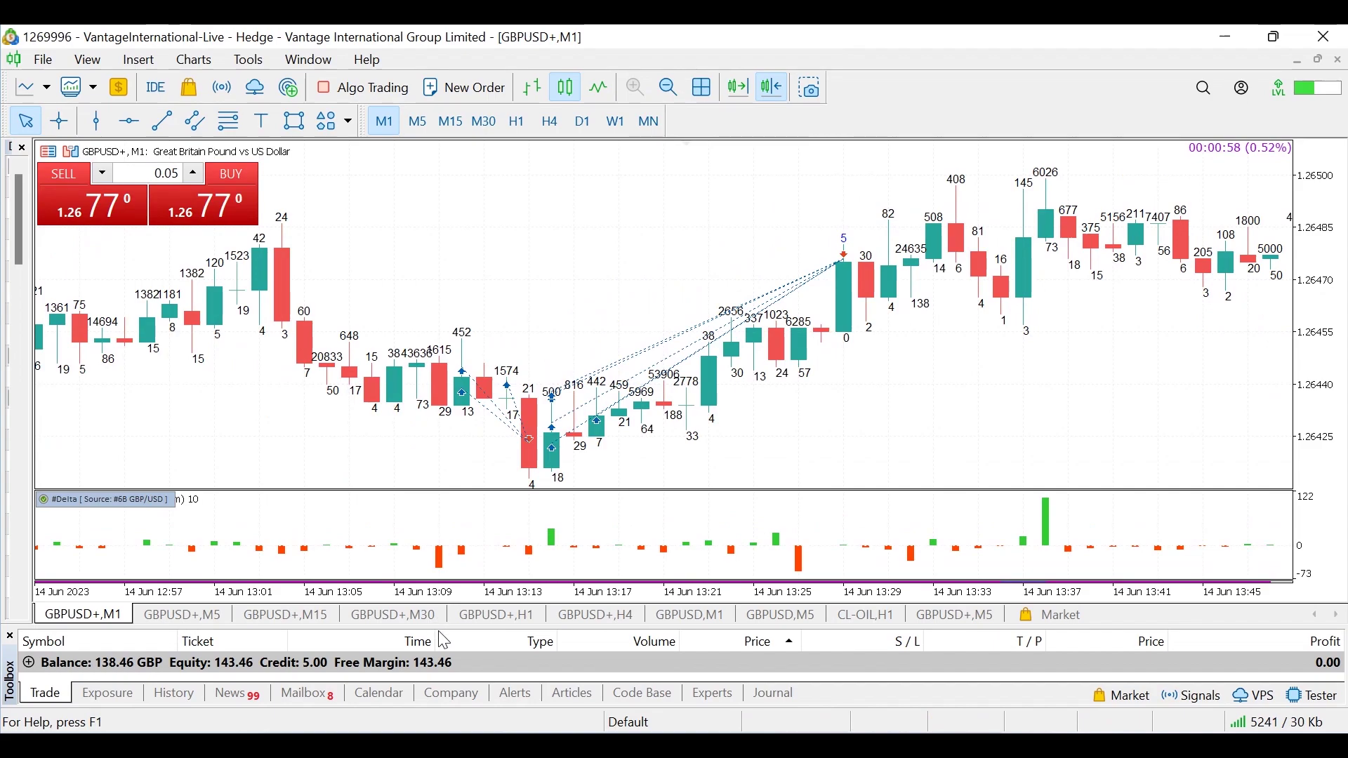
drag(468, 490, 493, 391)
Review the trade history in an enlarged panel, then shrink it and scroll the chart back to 12:43–13:31
click(170, 695)
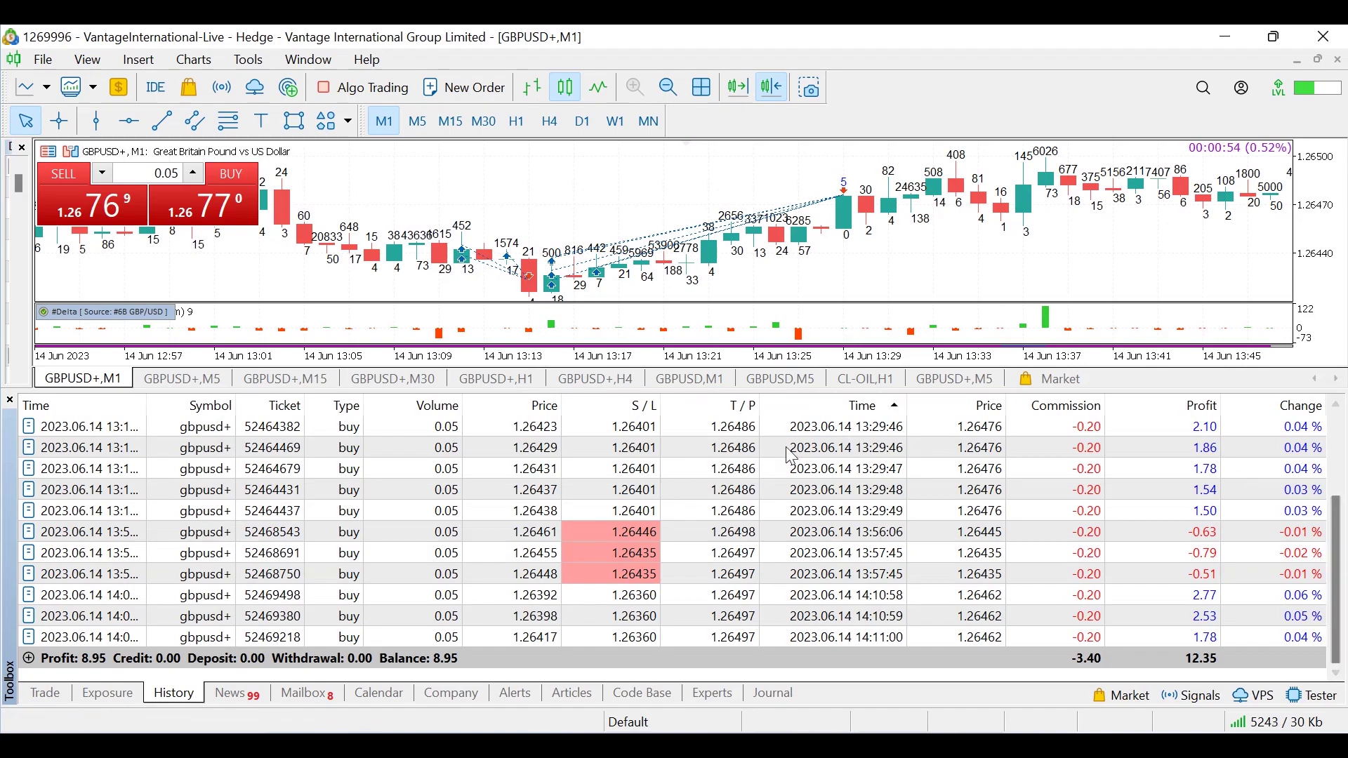
drag(792, 391, 983, 181)
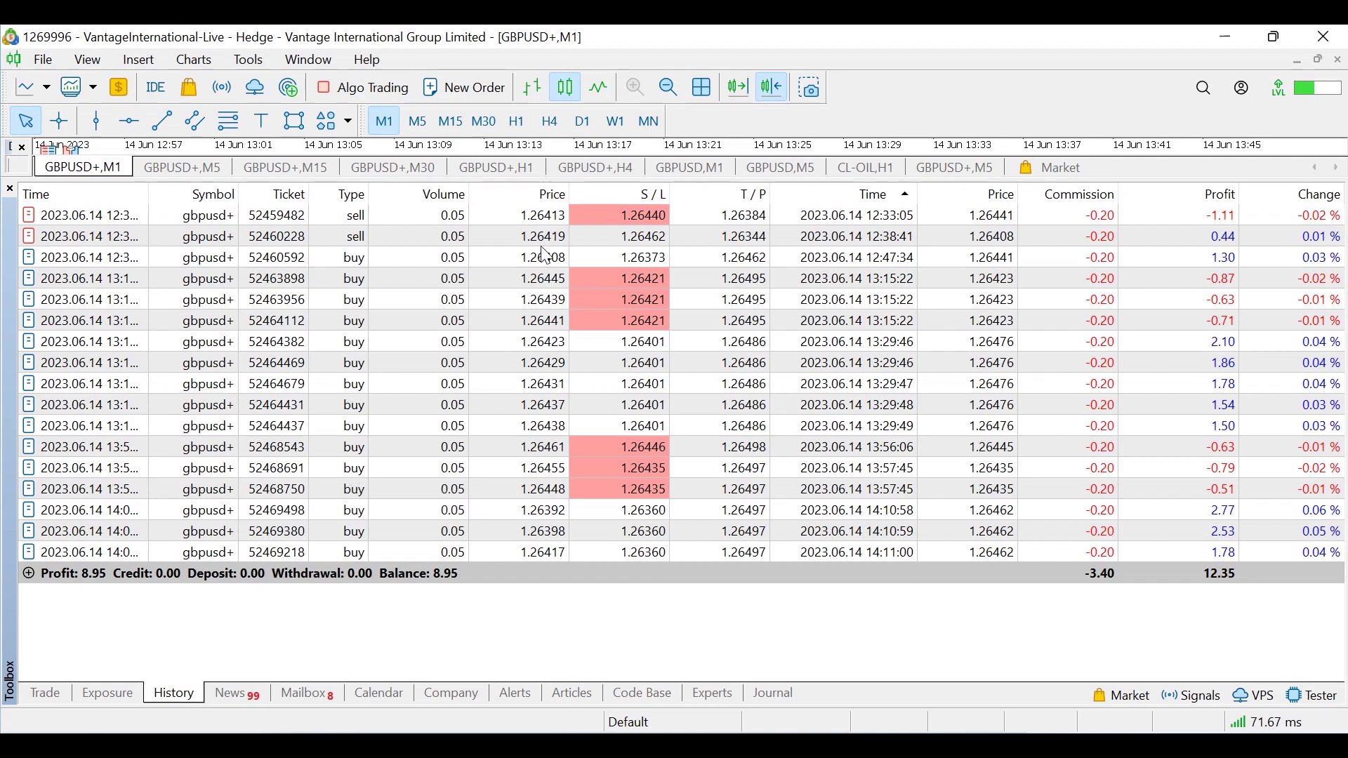
drag(596, 180, 649, 261)
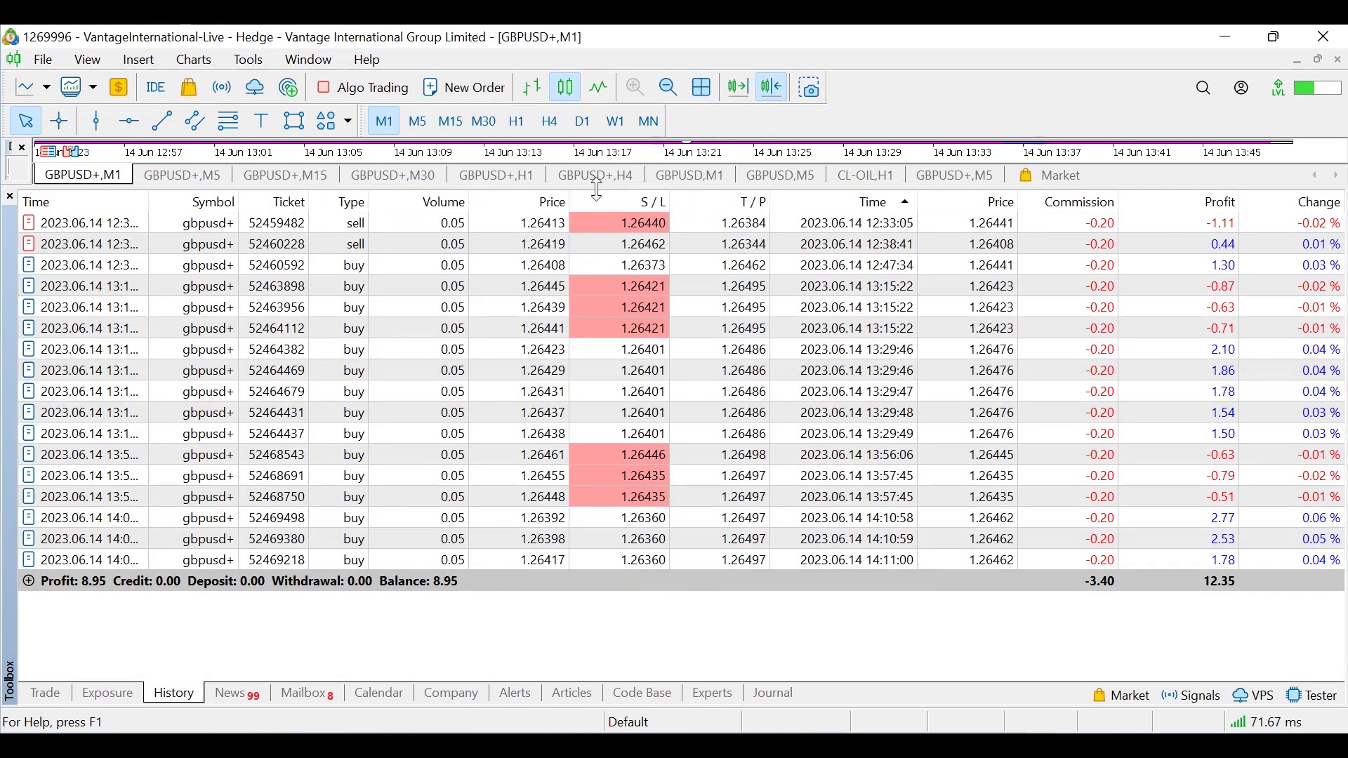
drag(597, 189, 626, 635)
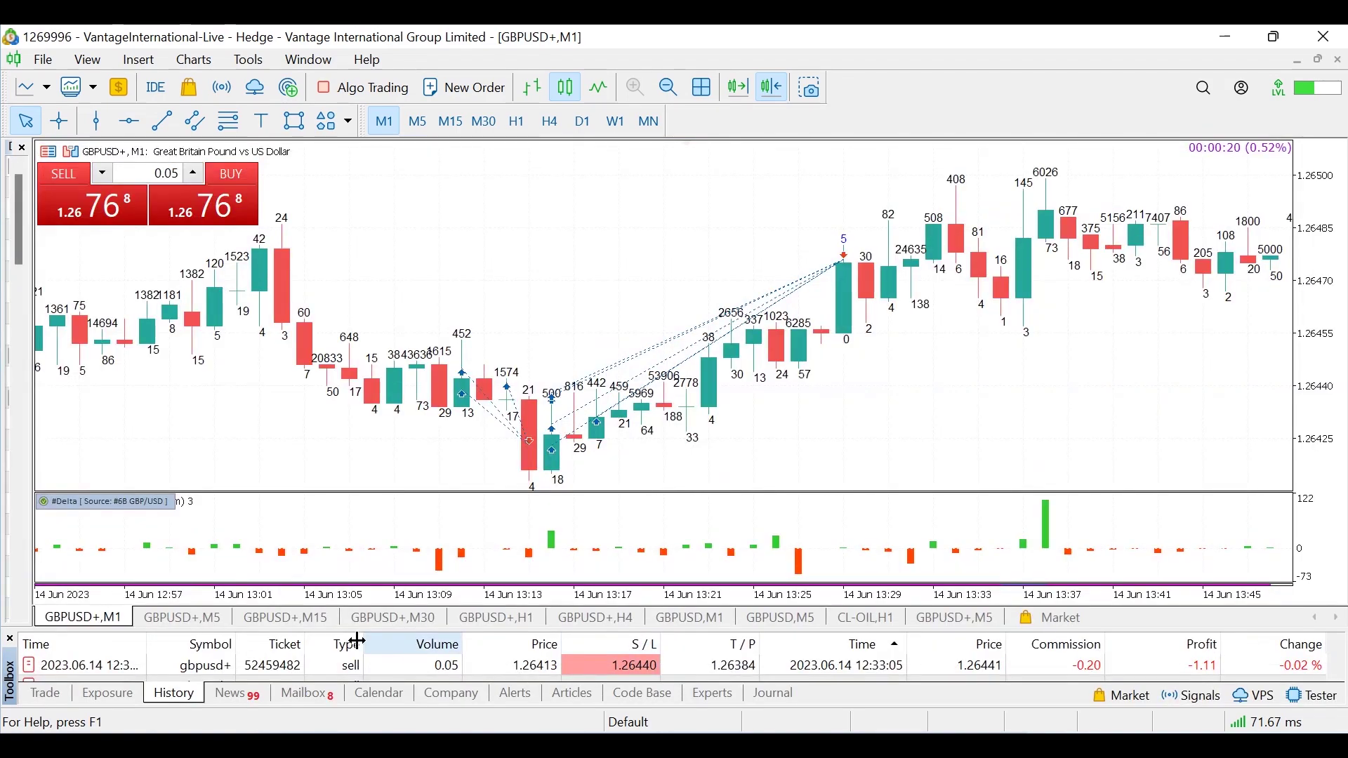
scroll(555, 309, left, 3)
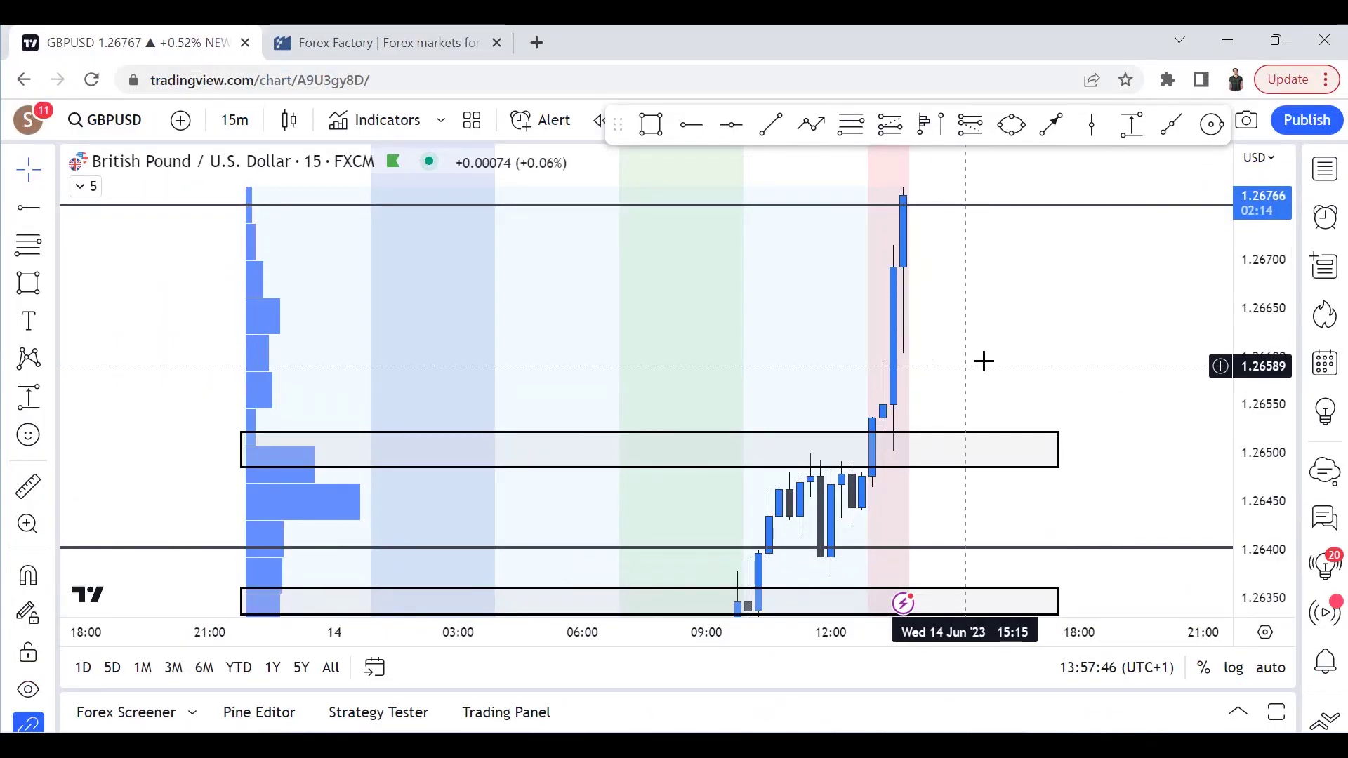
Compress the price scale and switch the TradingView GBPUSD chart to 1-hour, then 4-hour candles
scroll(1191, 313, down, 2)
drag(1263, 337, 1278, 568)
click(235, 120)
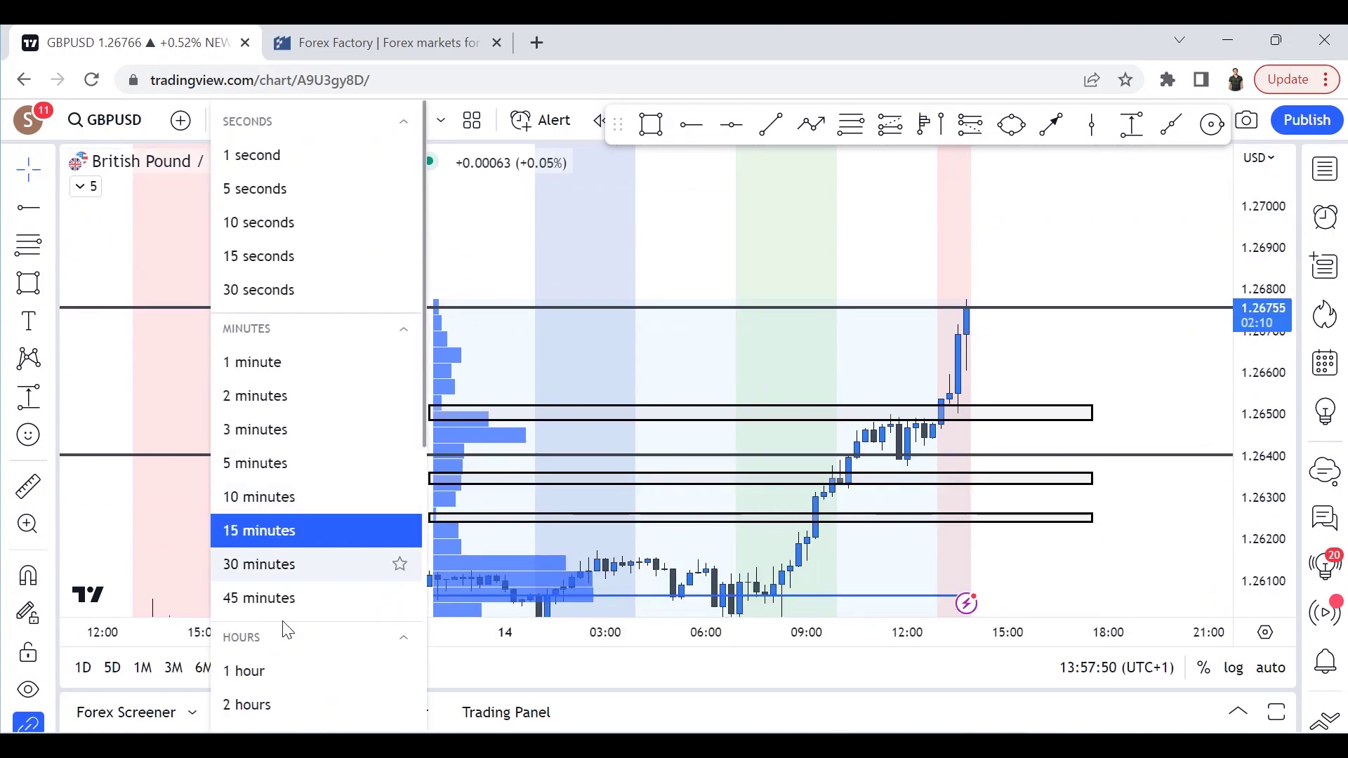
click(274, 667)
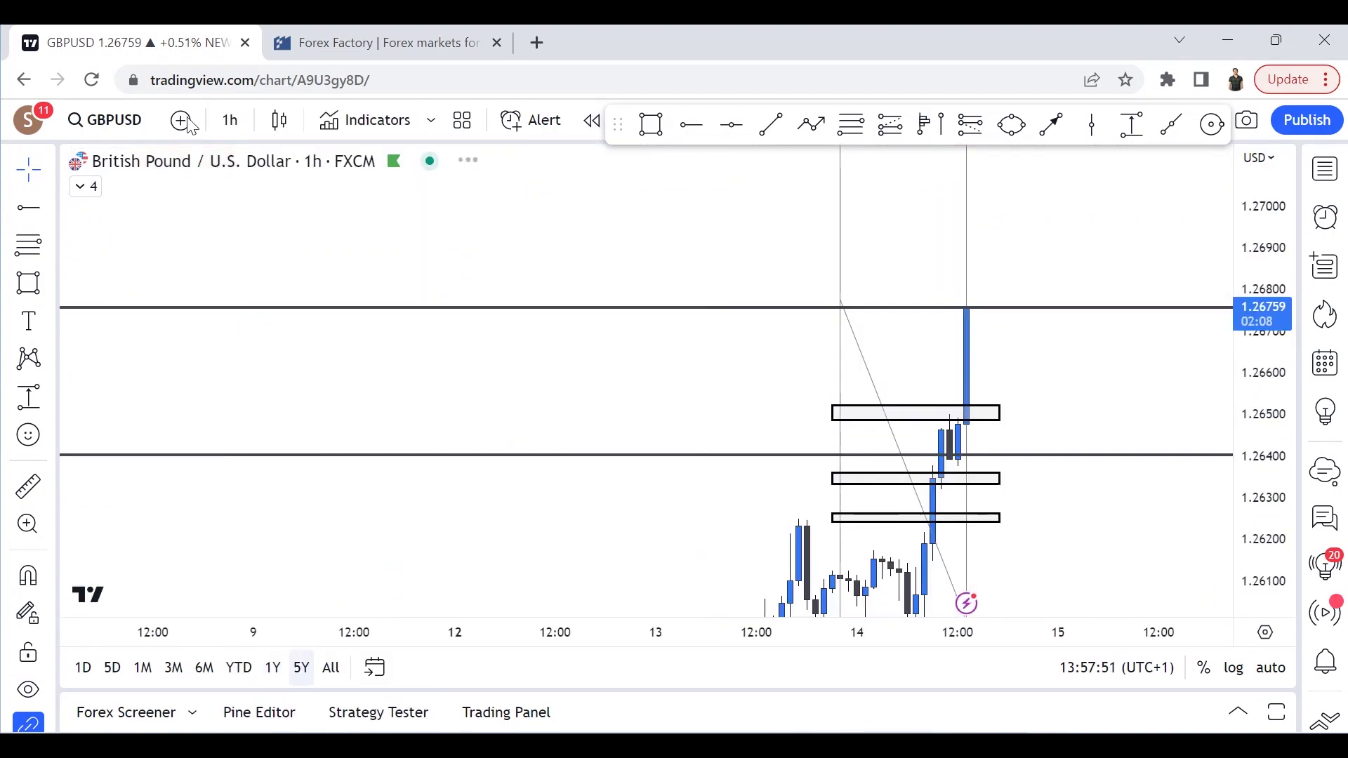
click(230, 120)
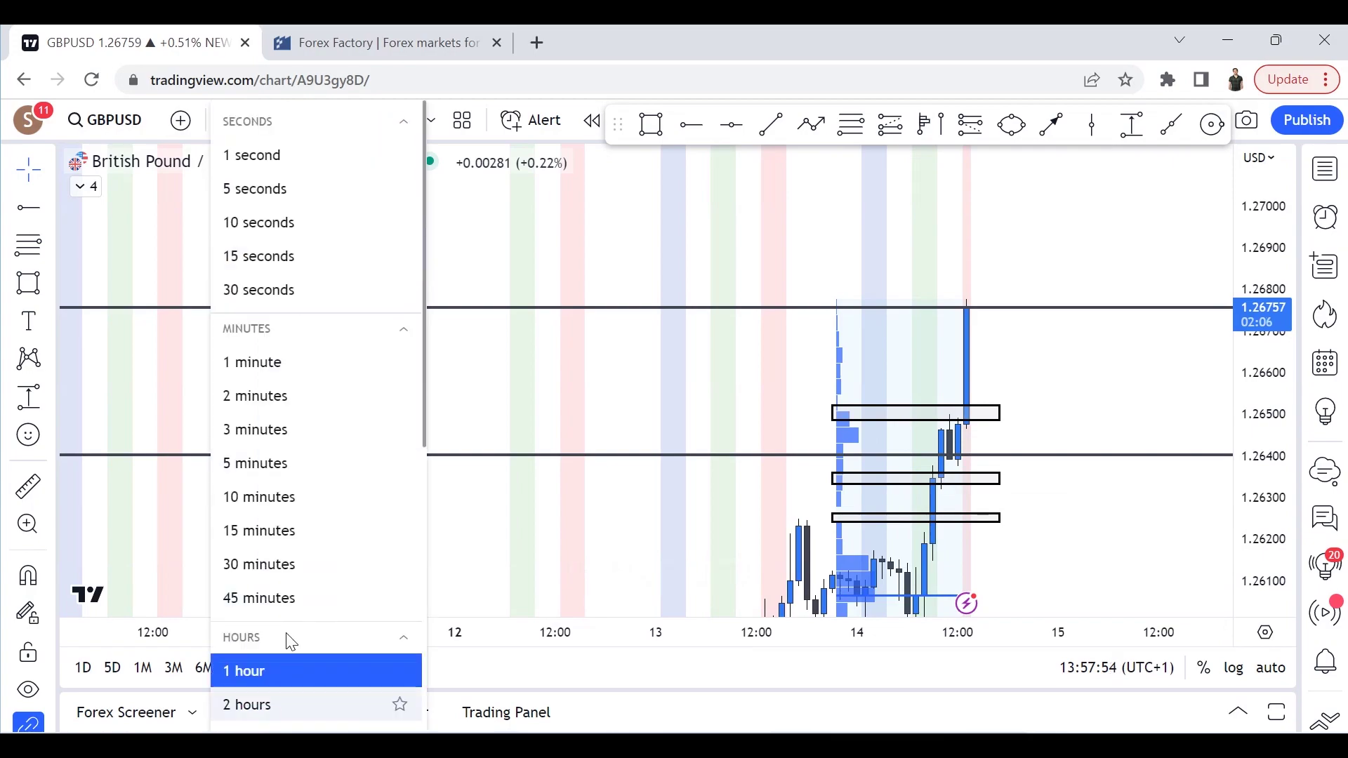
scroll(288, 629, down, 6)
click(295, 349)
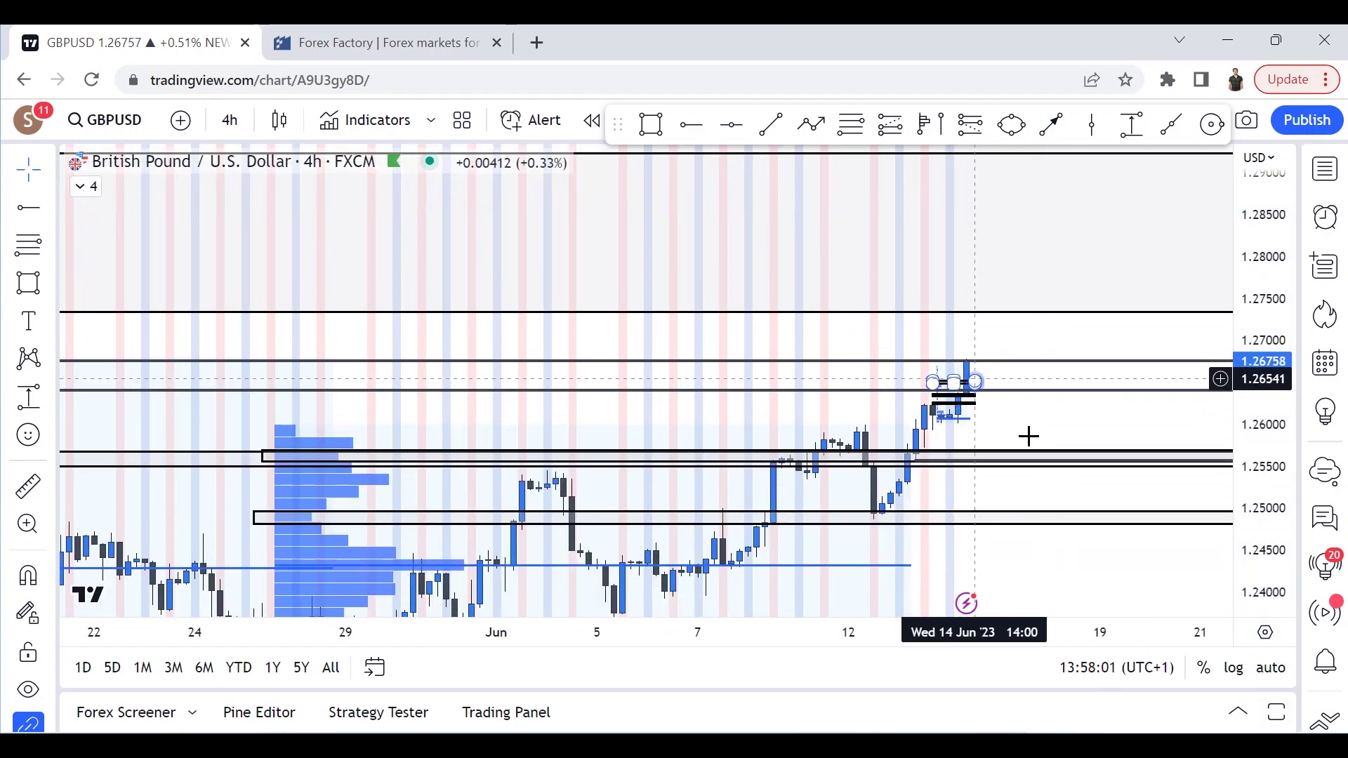
Zoom out and pan the 4-hour chart back to earlier months, fitting 1.14–1.36 on the price scale
scroll(711, 344, down, 5)
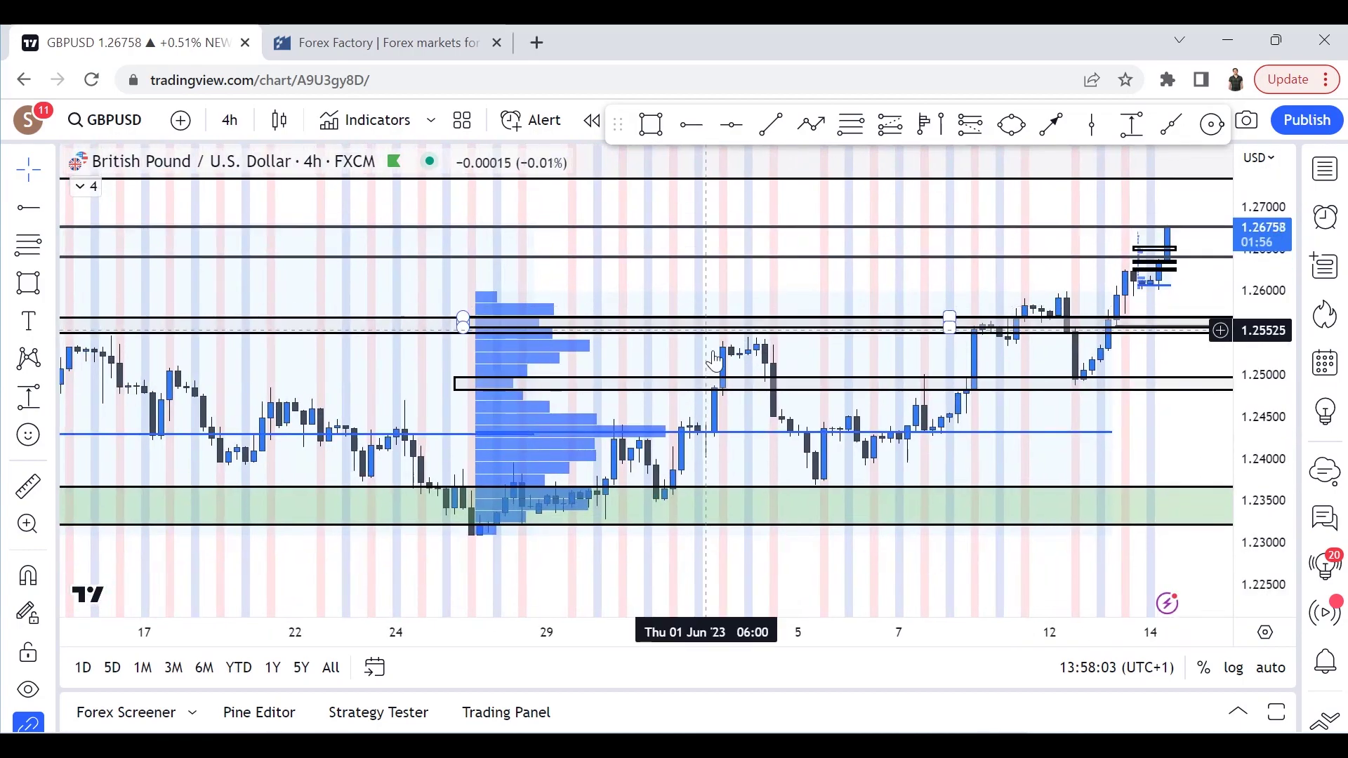
scroll(713, 360, down, 8)
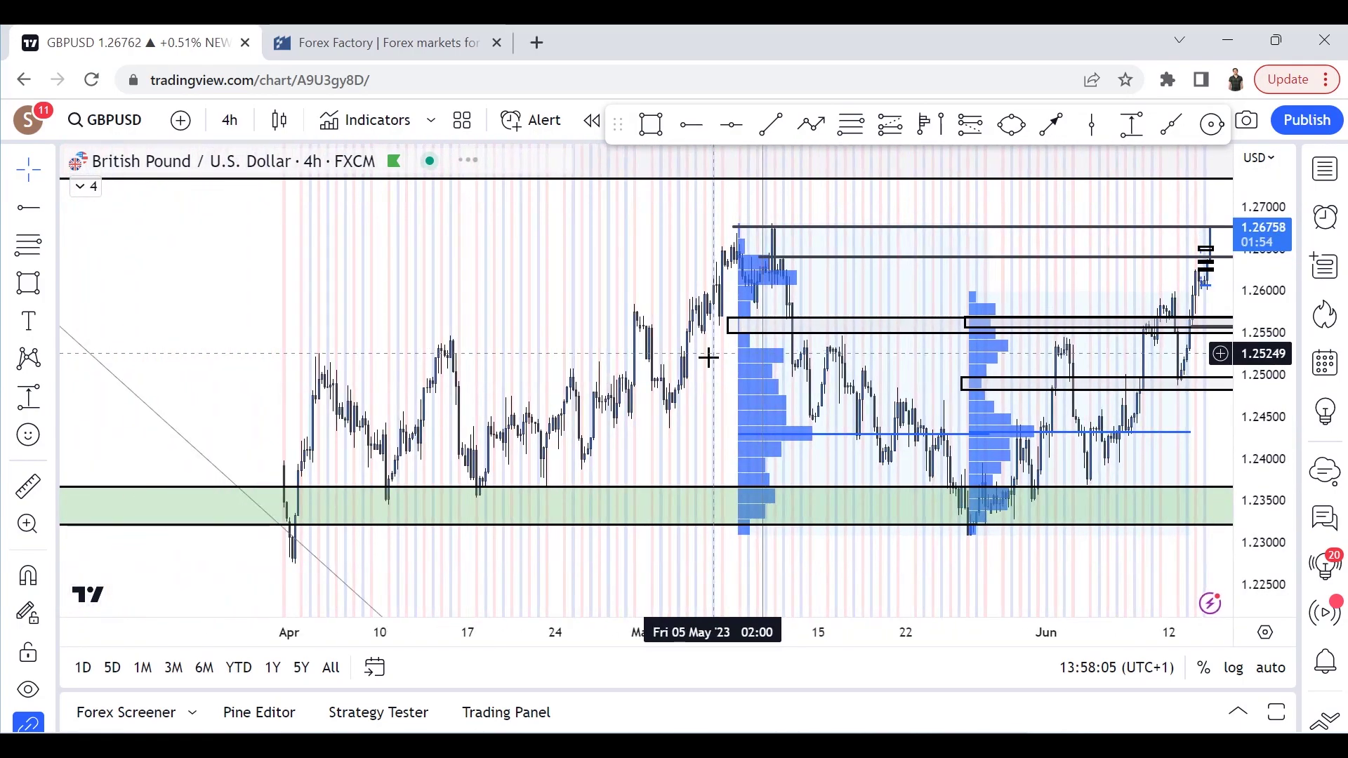
scroll(709, 358, down, 4)
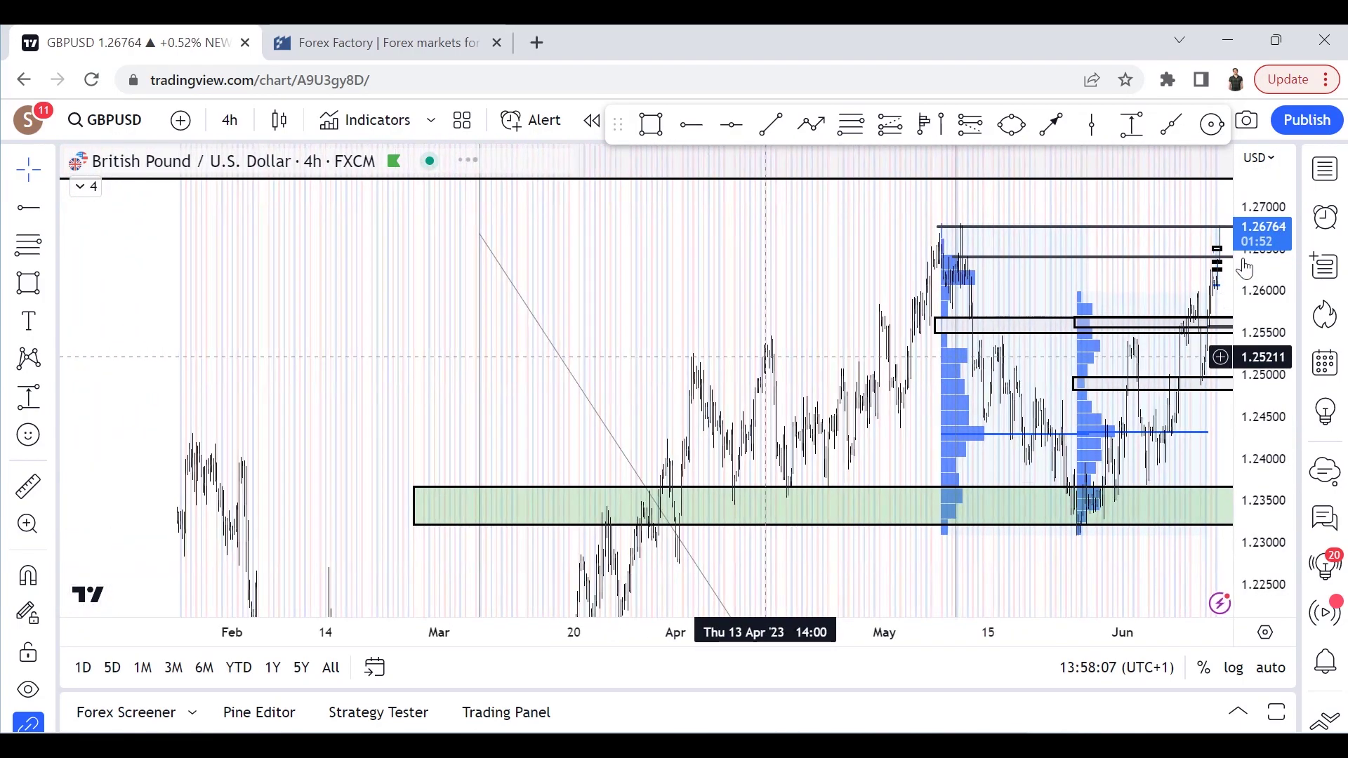
scroll(1254, 245, down, 3)
drag(1253, 246, 1191, 330)
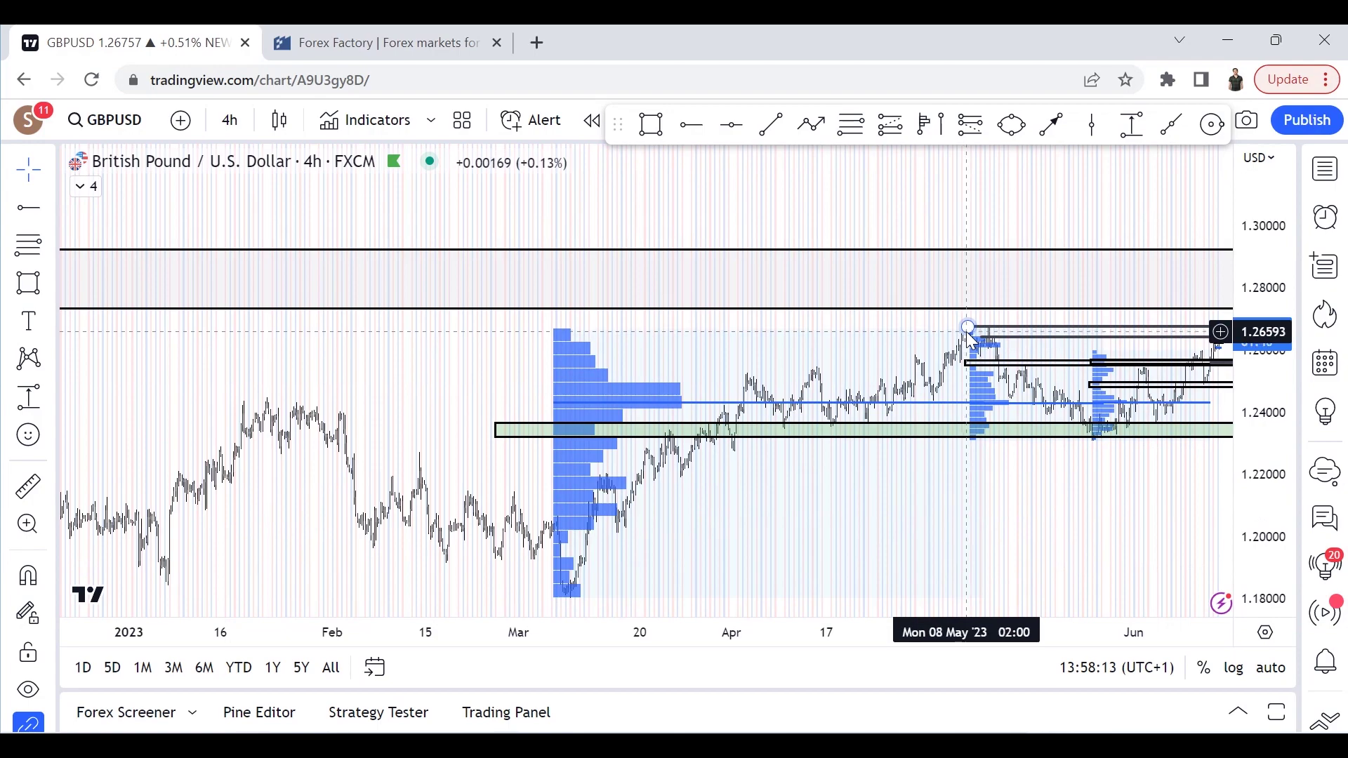
drag(467, 228, 786, 256)
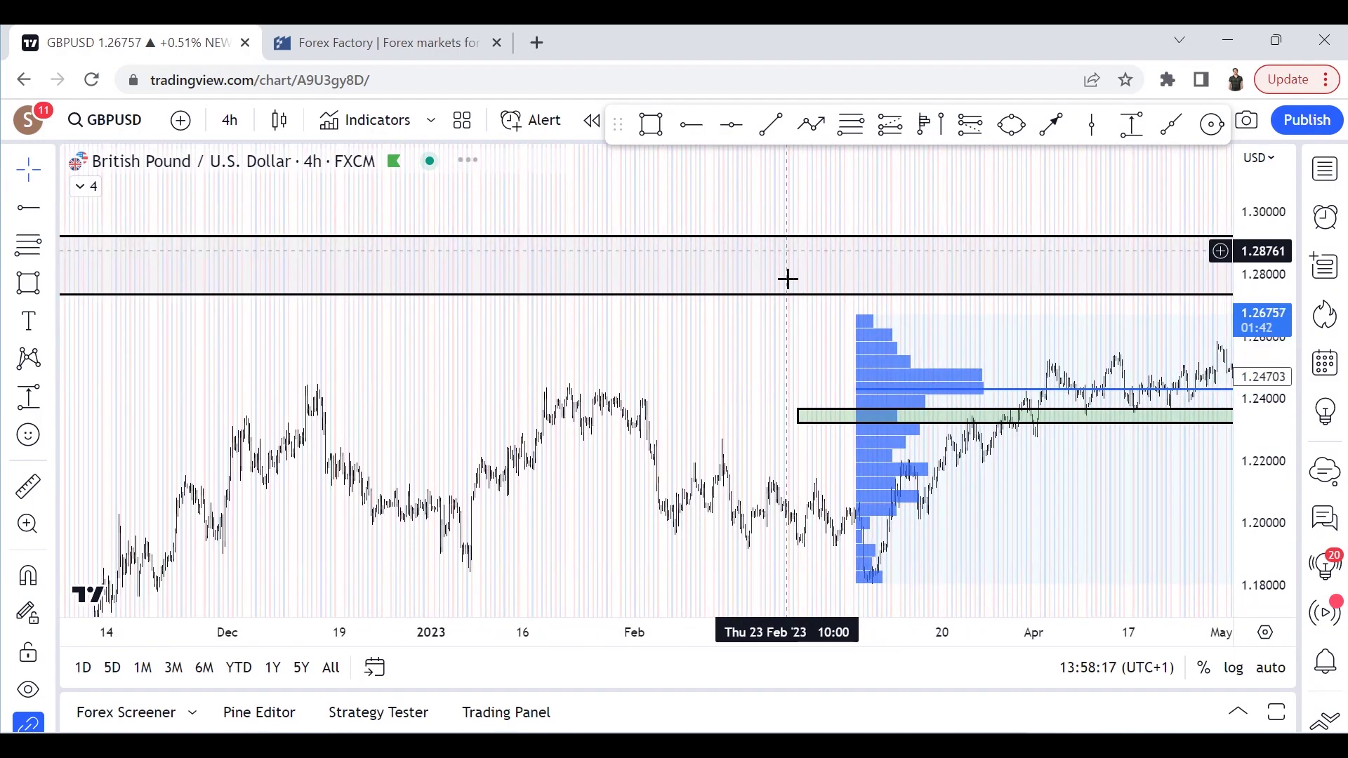
scroll(788, 274, down, 4)
scroll(801, 330, down, 4)
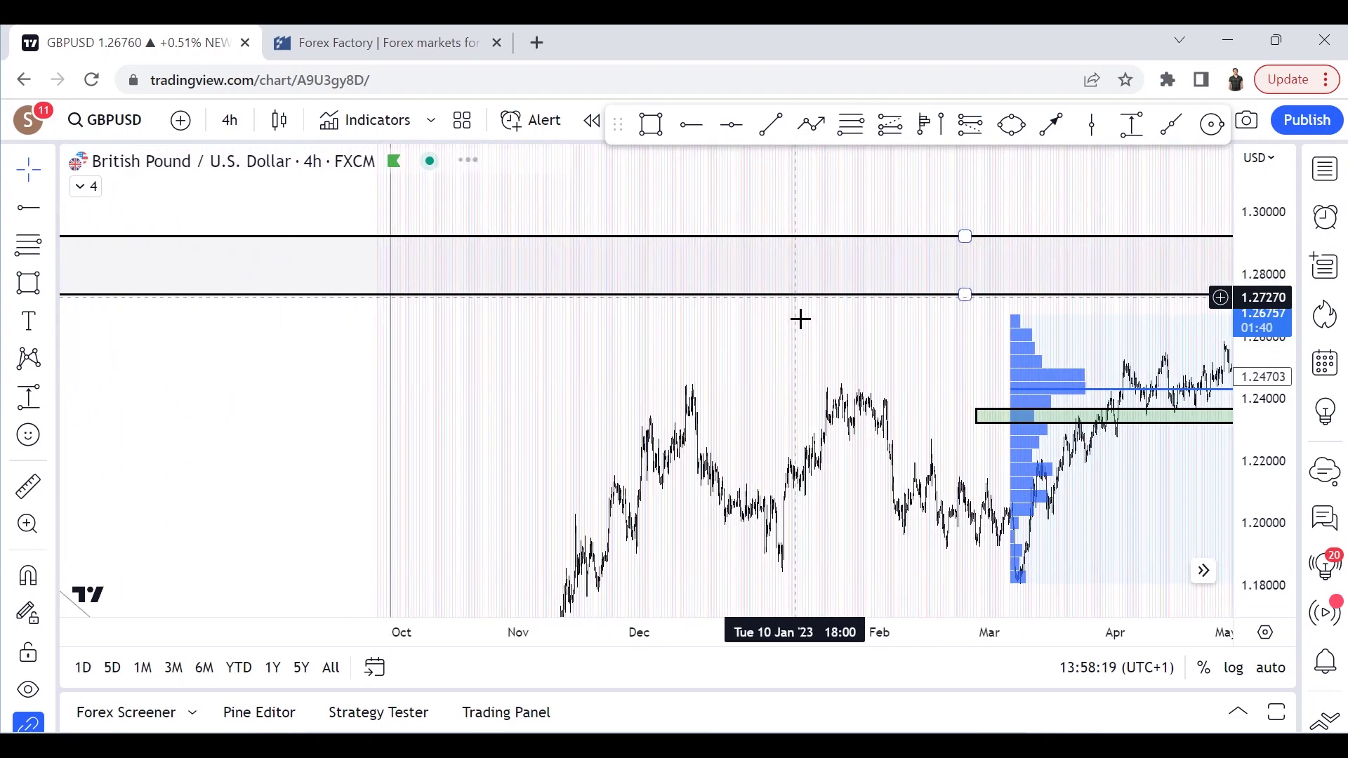
scroll(801, 337, down, 2)
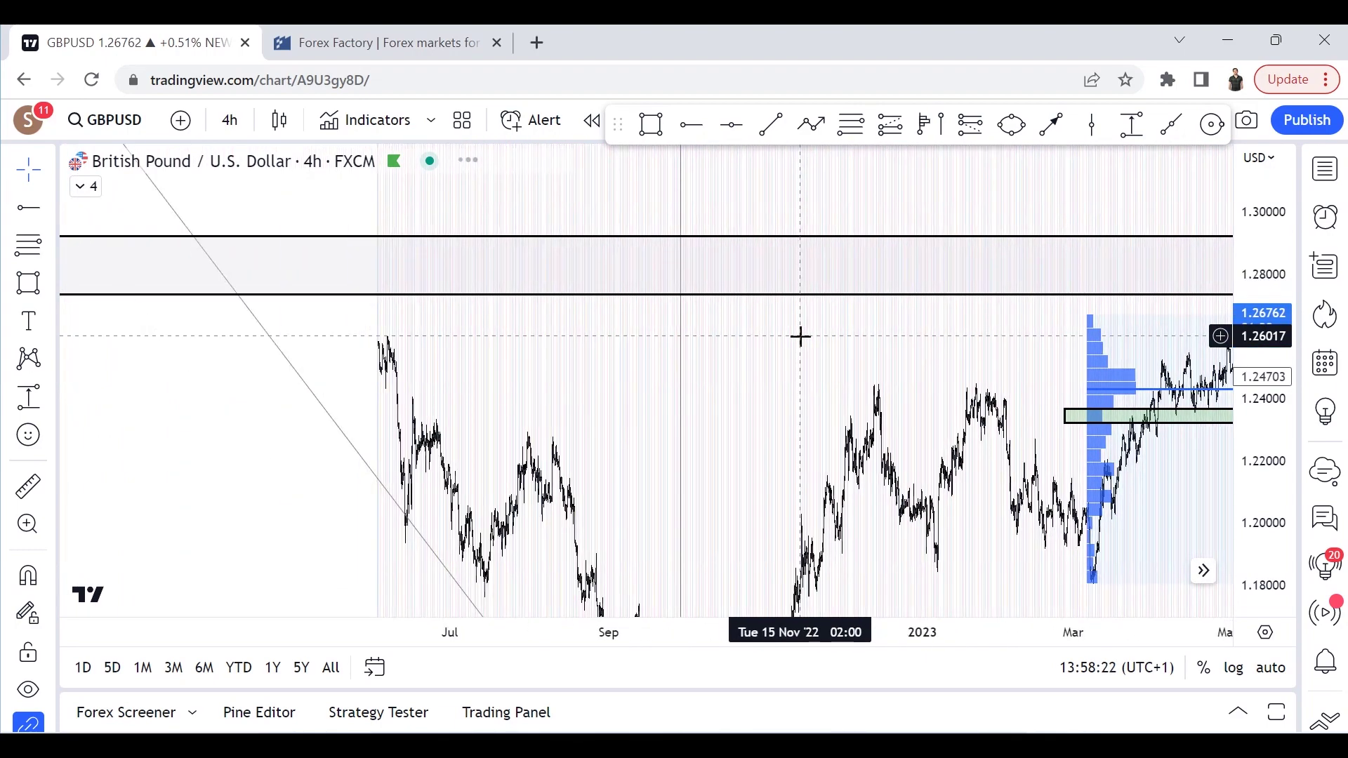
scroll(800, 337, down, 2)
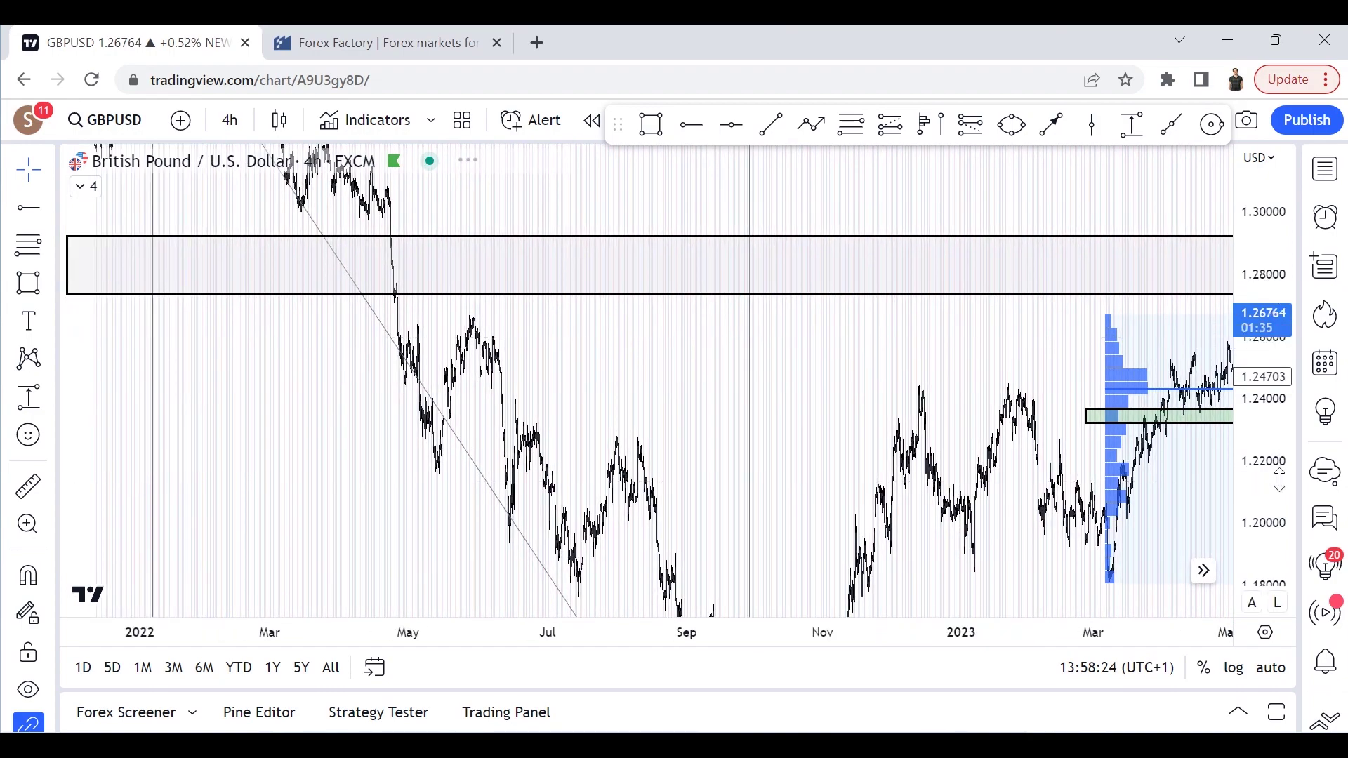
drag(1279, 480, 1059, 491)
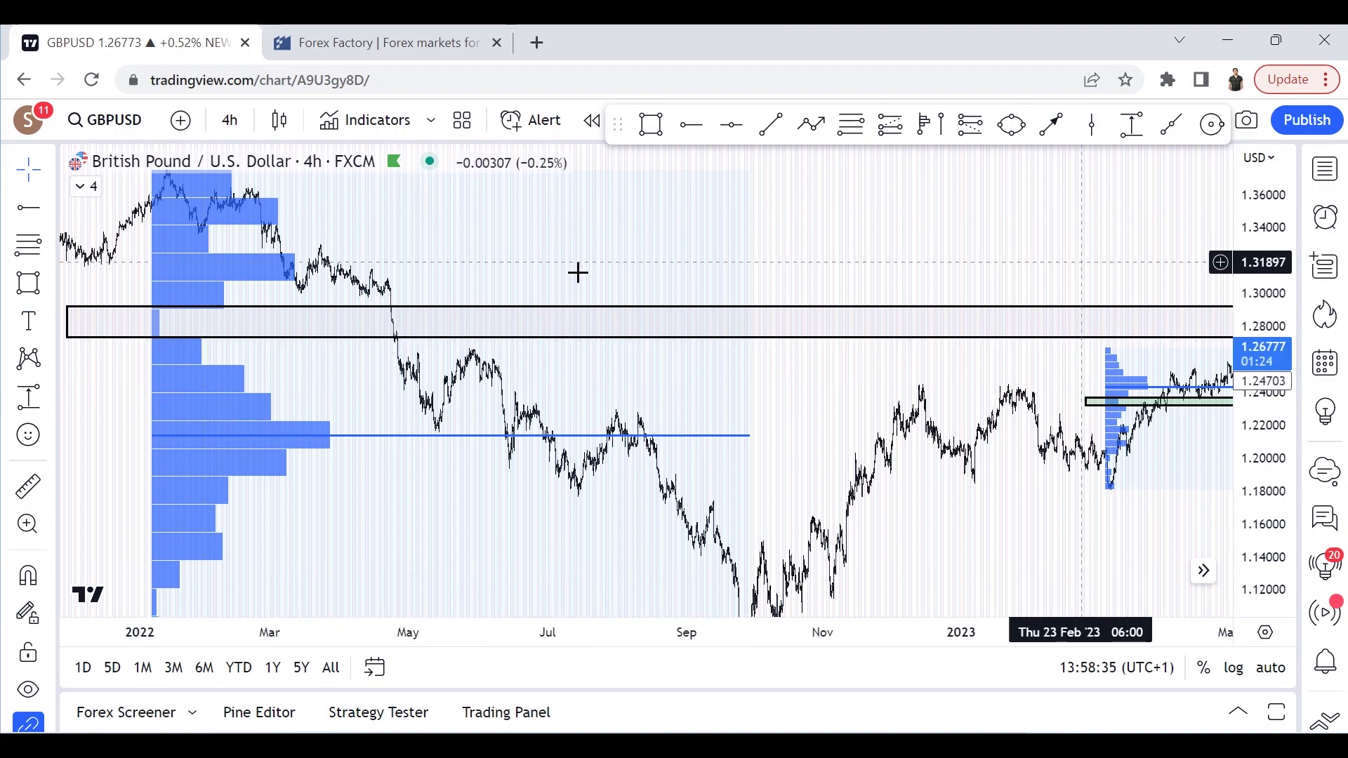
Zoom in on April through early July and shift the view to show prices up to 1.30
scroll(689, 309, right, 5)
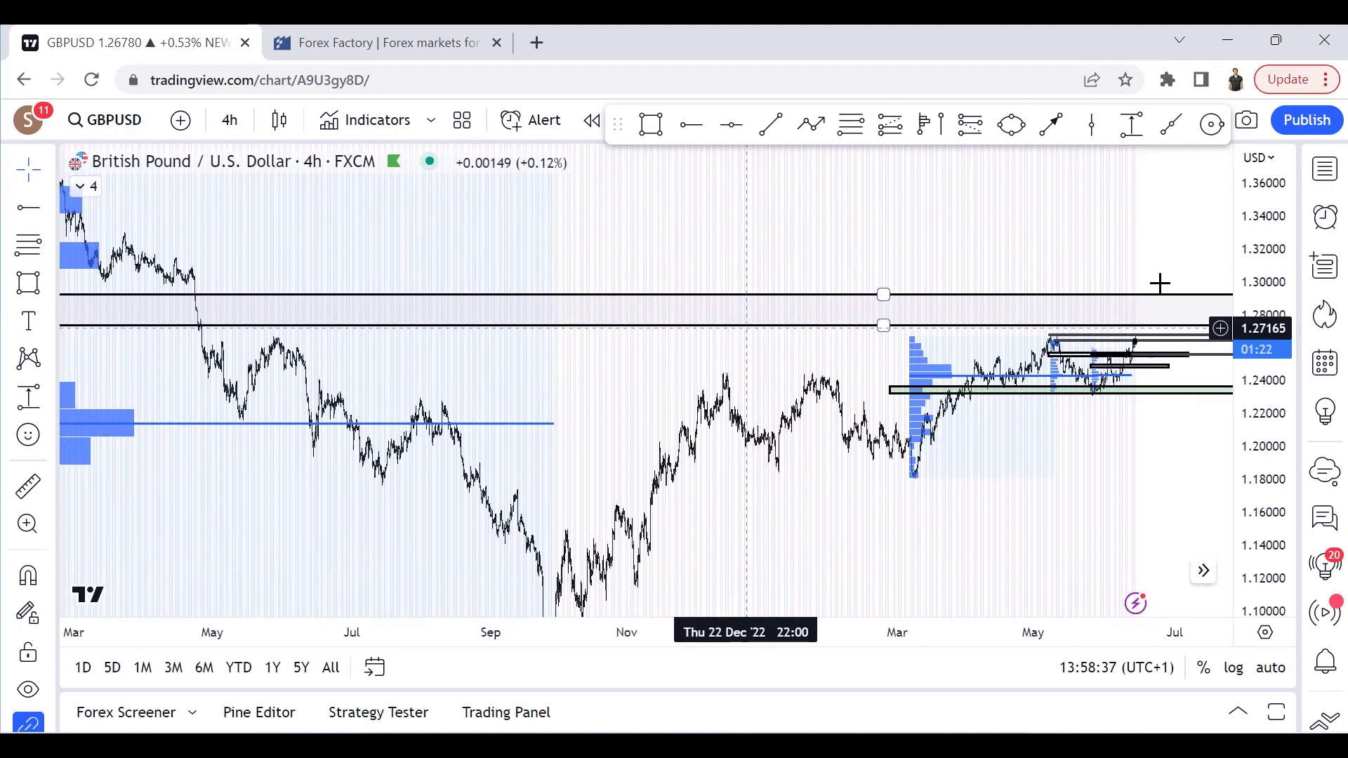
scroll(1165, 330, up, 2)
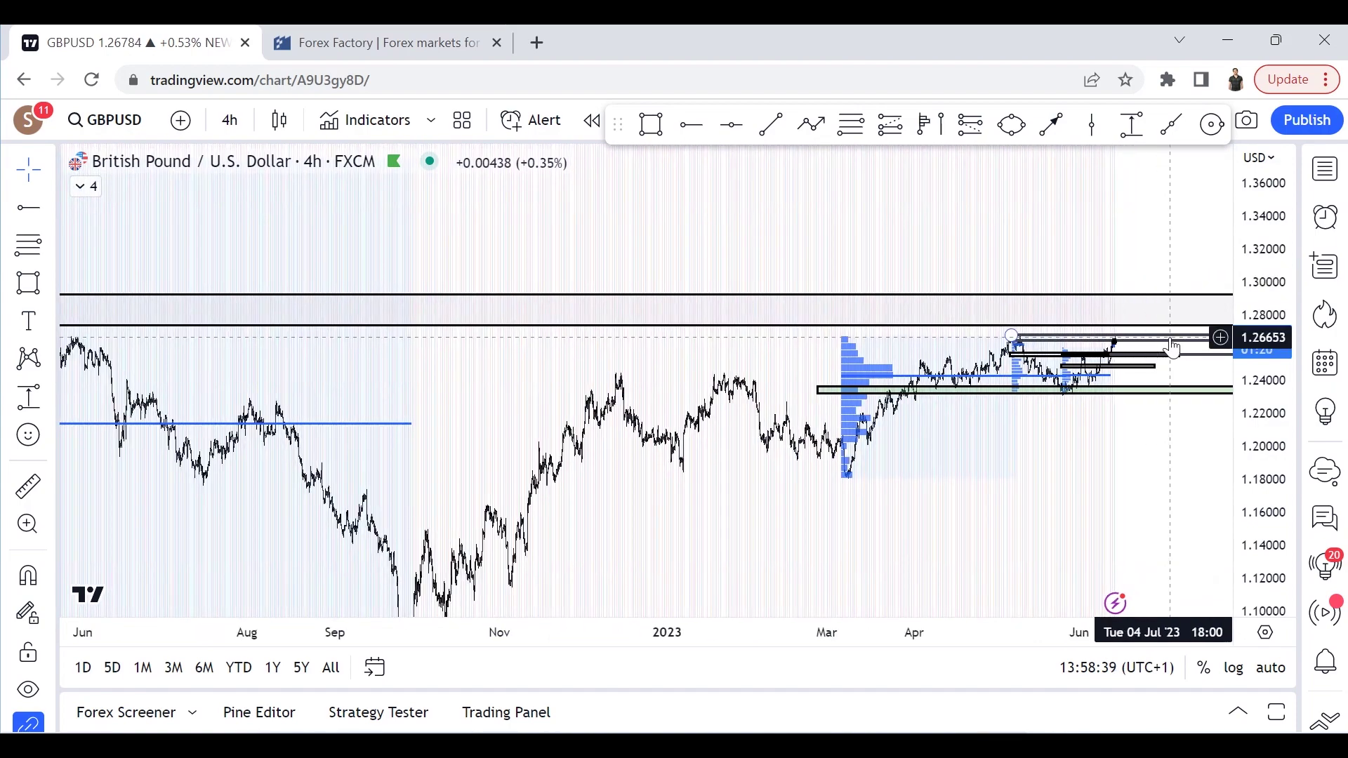
scroll(1171, 348, up, 4)
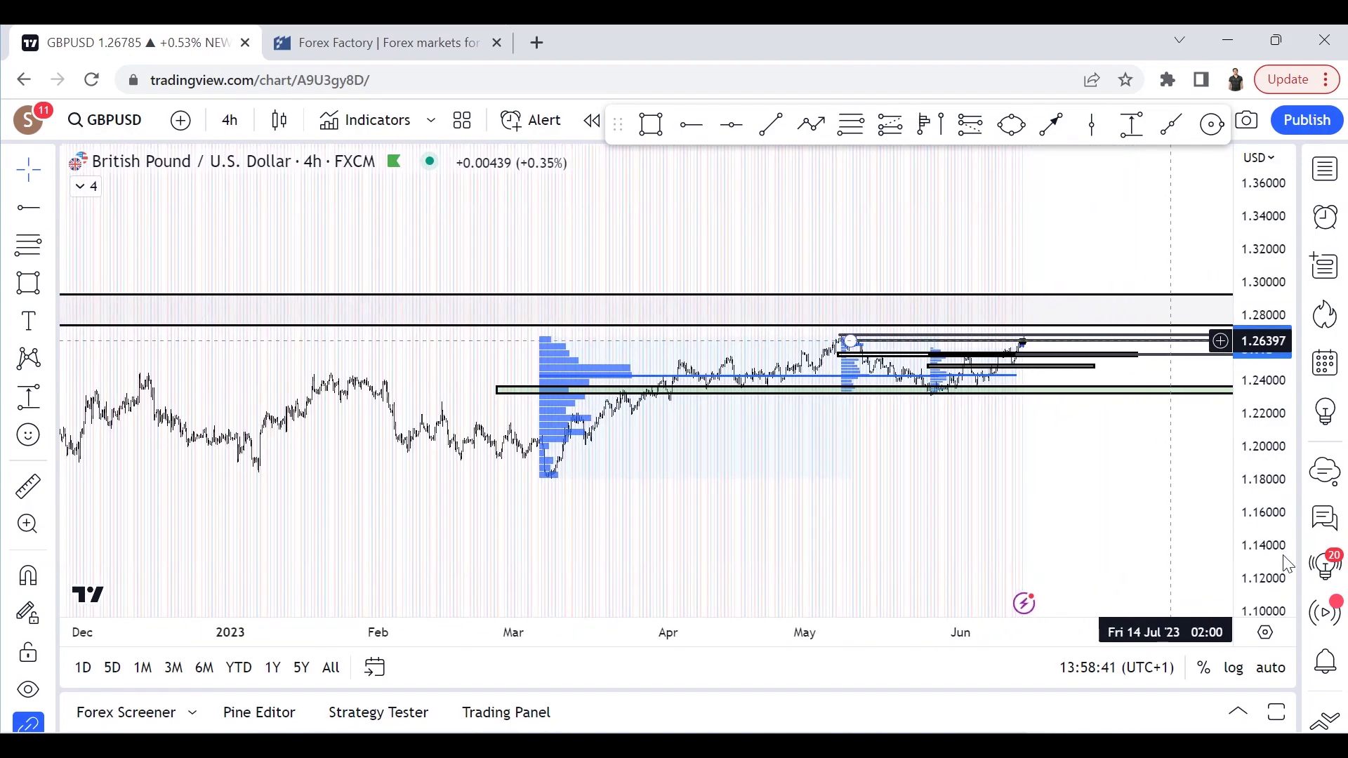
drag(1270, 248, 1177, 355)
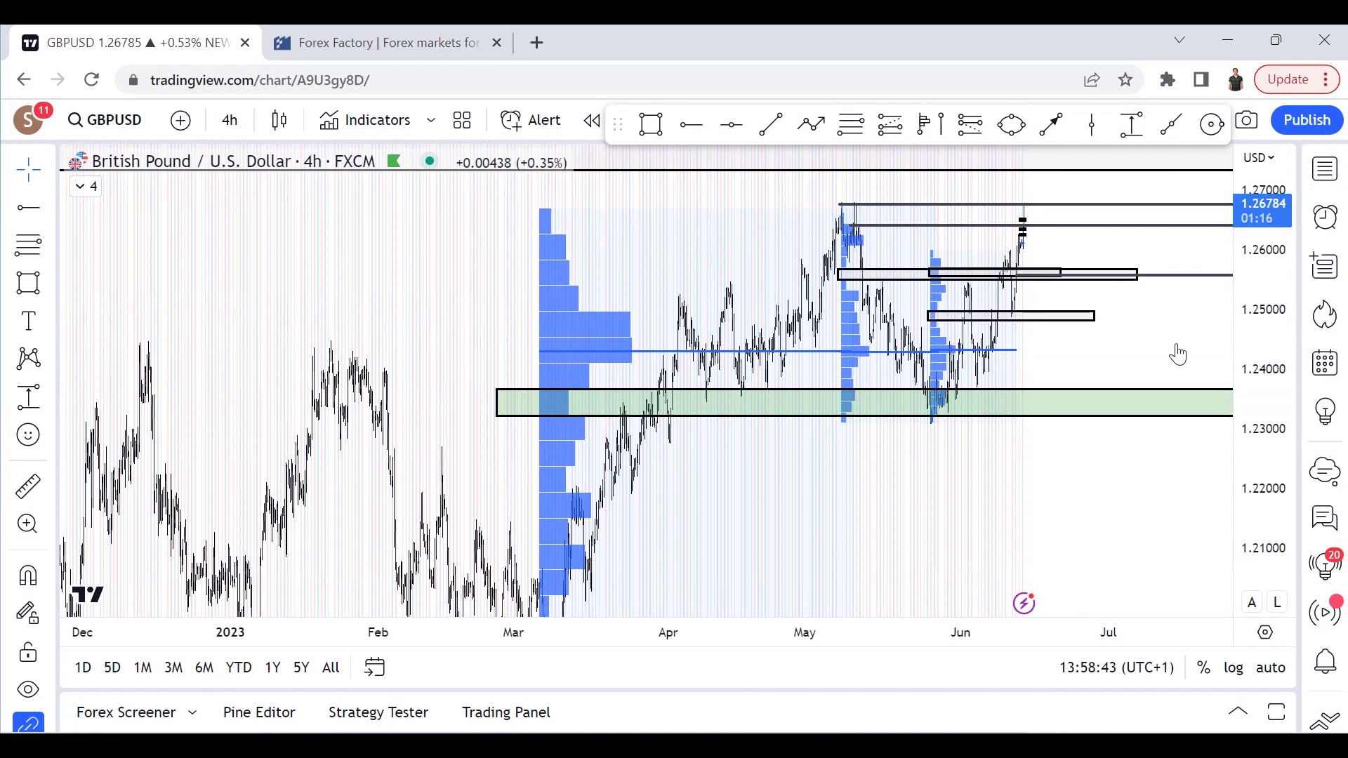
scroll(1126, 351, up, 3)
scroll(1126, 351, up, 2)
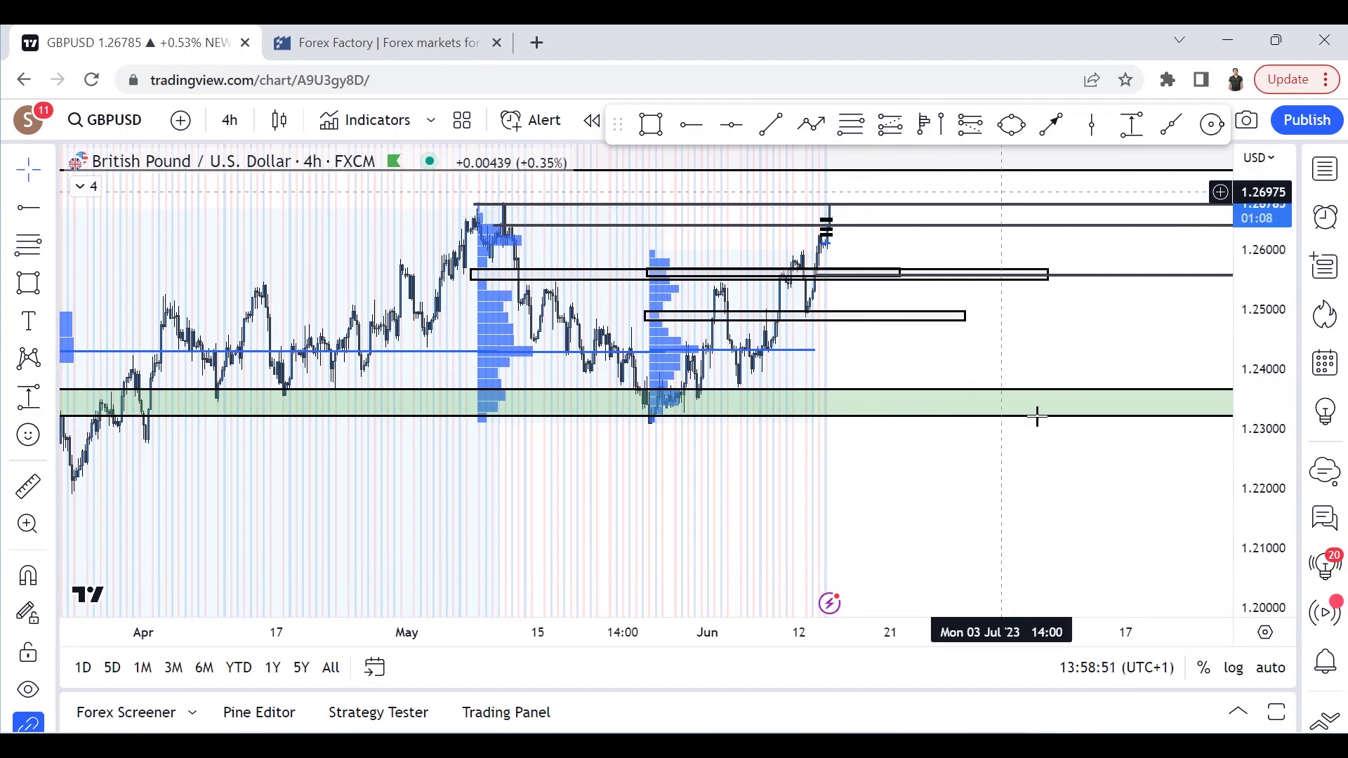
drag(1036, 415, 1035, 609)
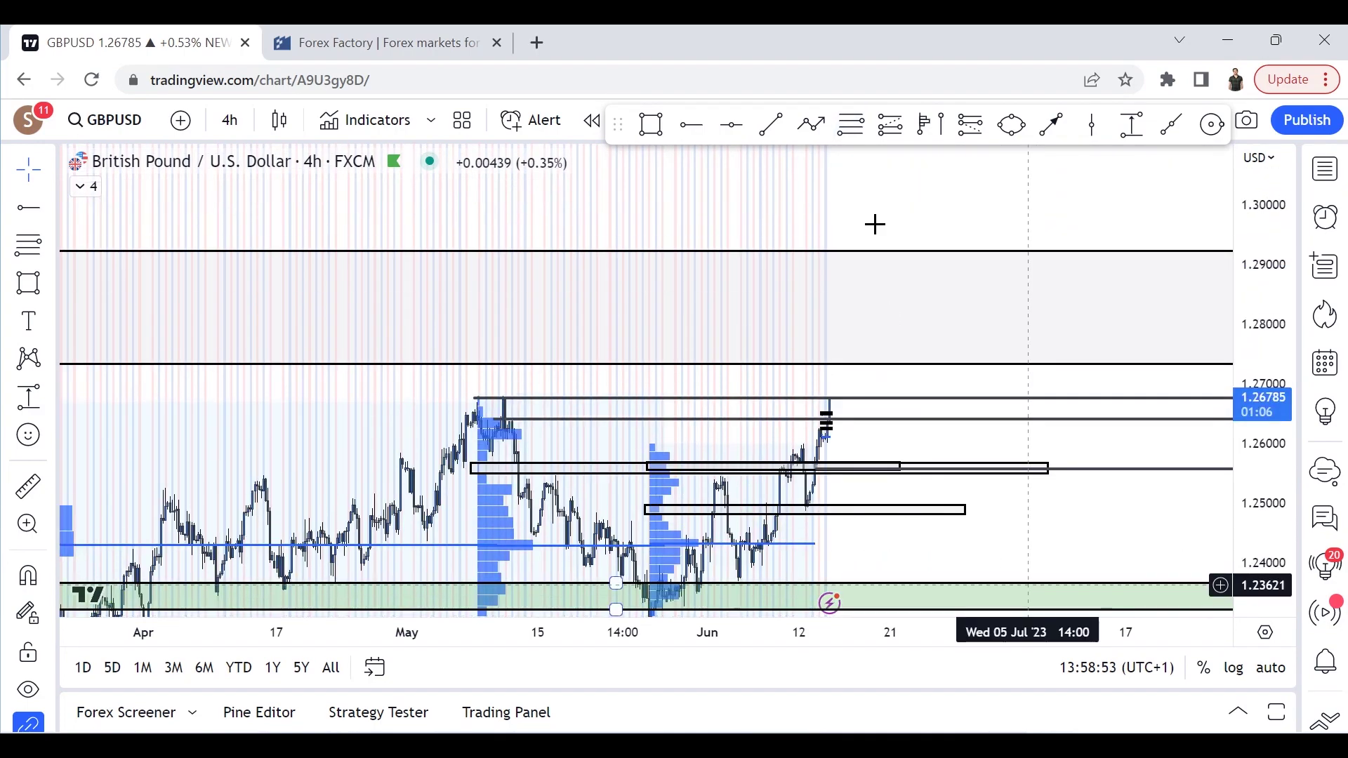
Measure the price range from 1.29234 down to 1.27292, reading -0.01942 (-1.50%)
click(1053, 125)
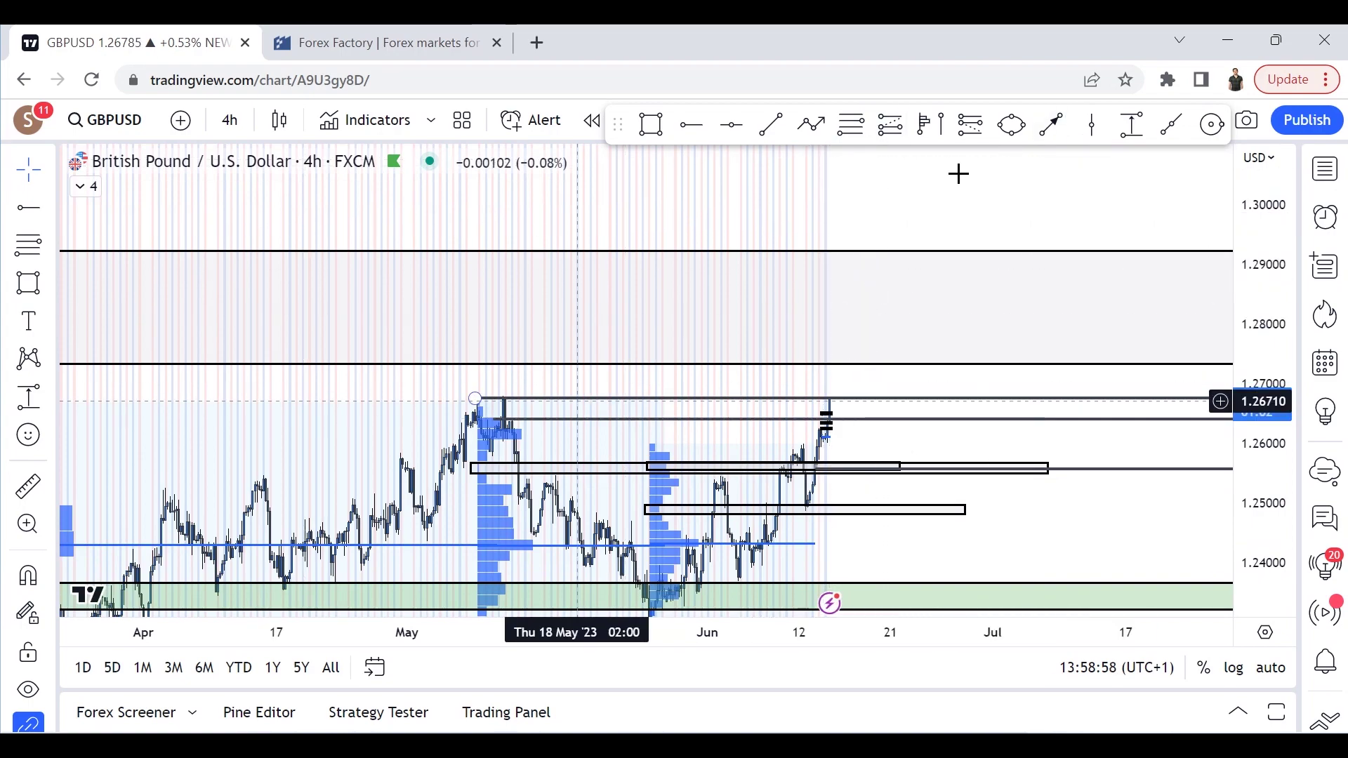
click(1131, 125)
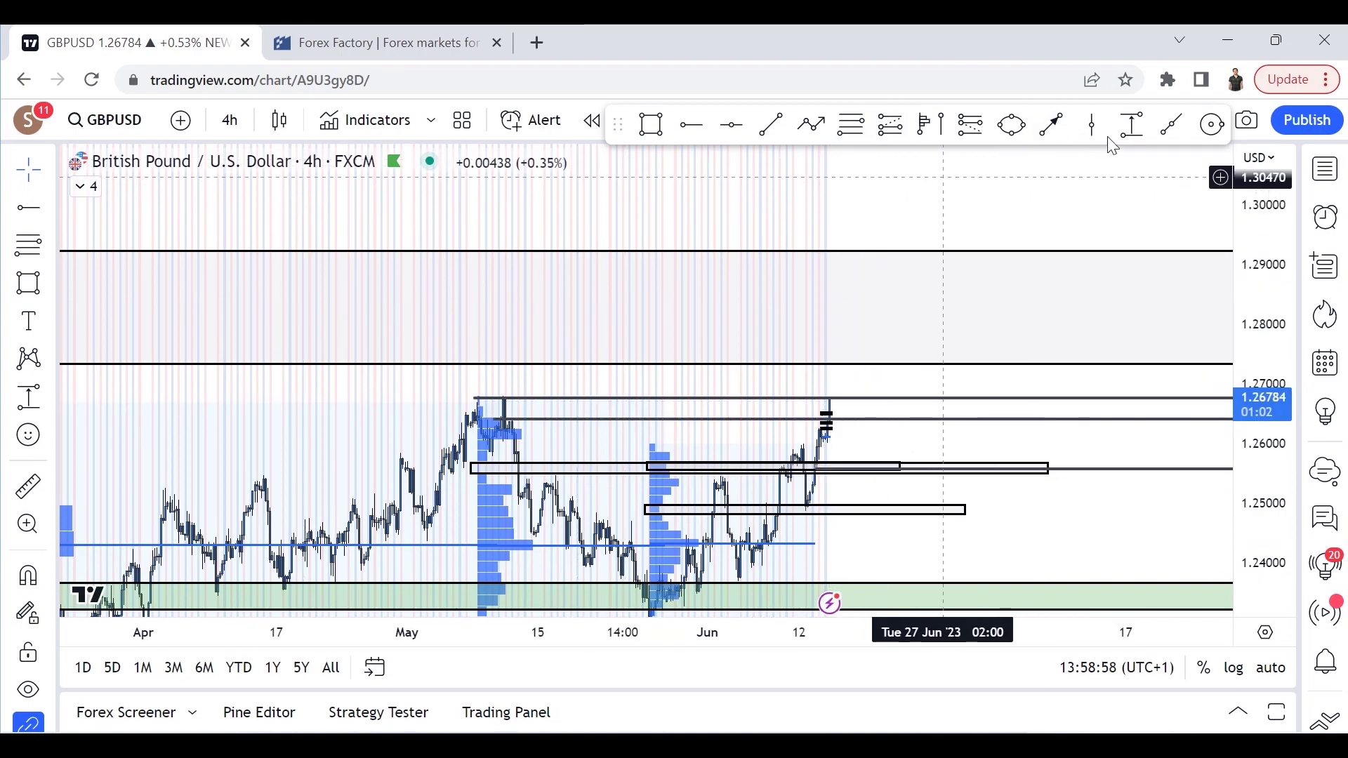
click(892, 251)
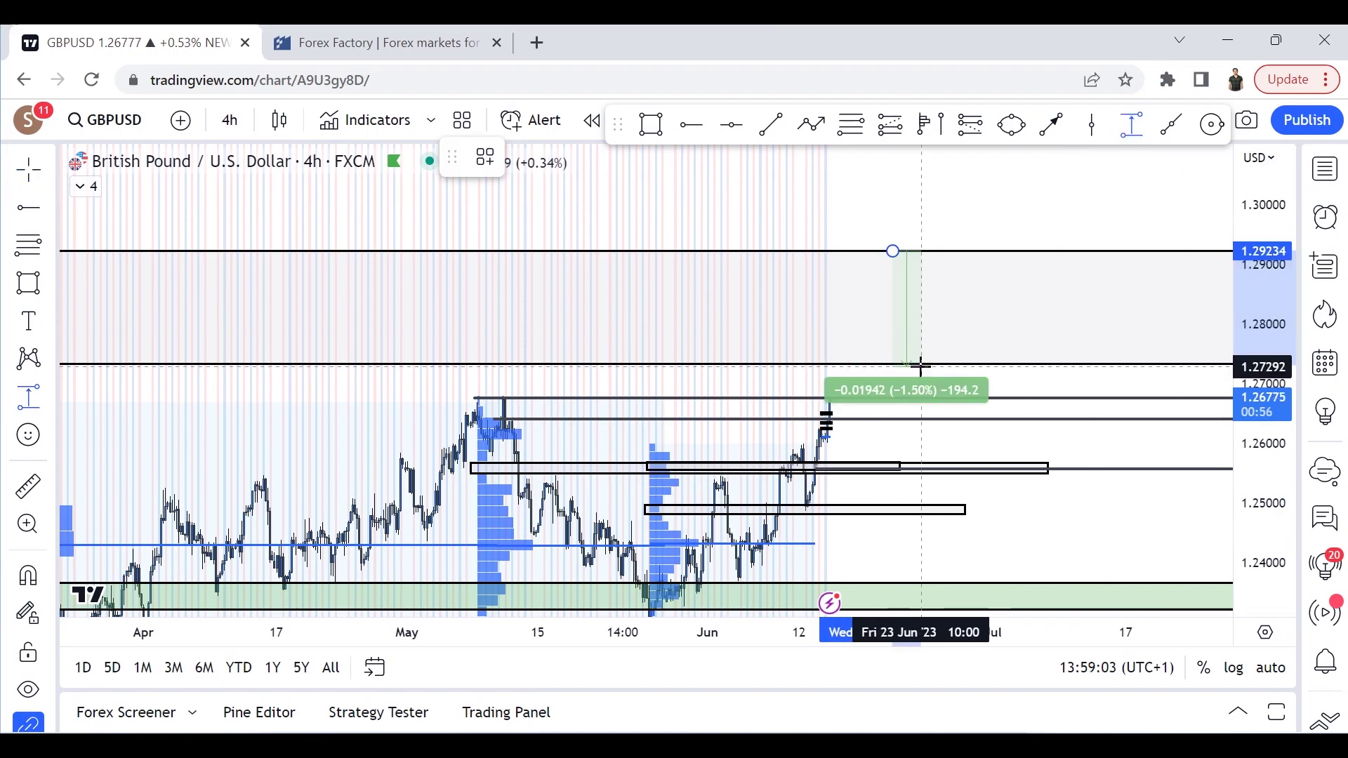
click(921, 365)
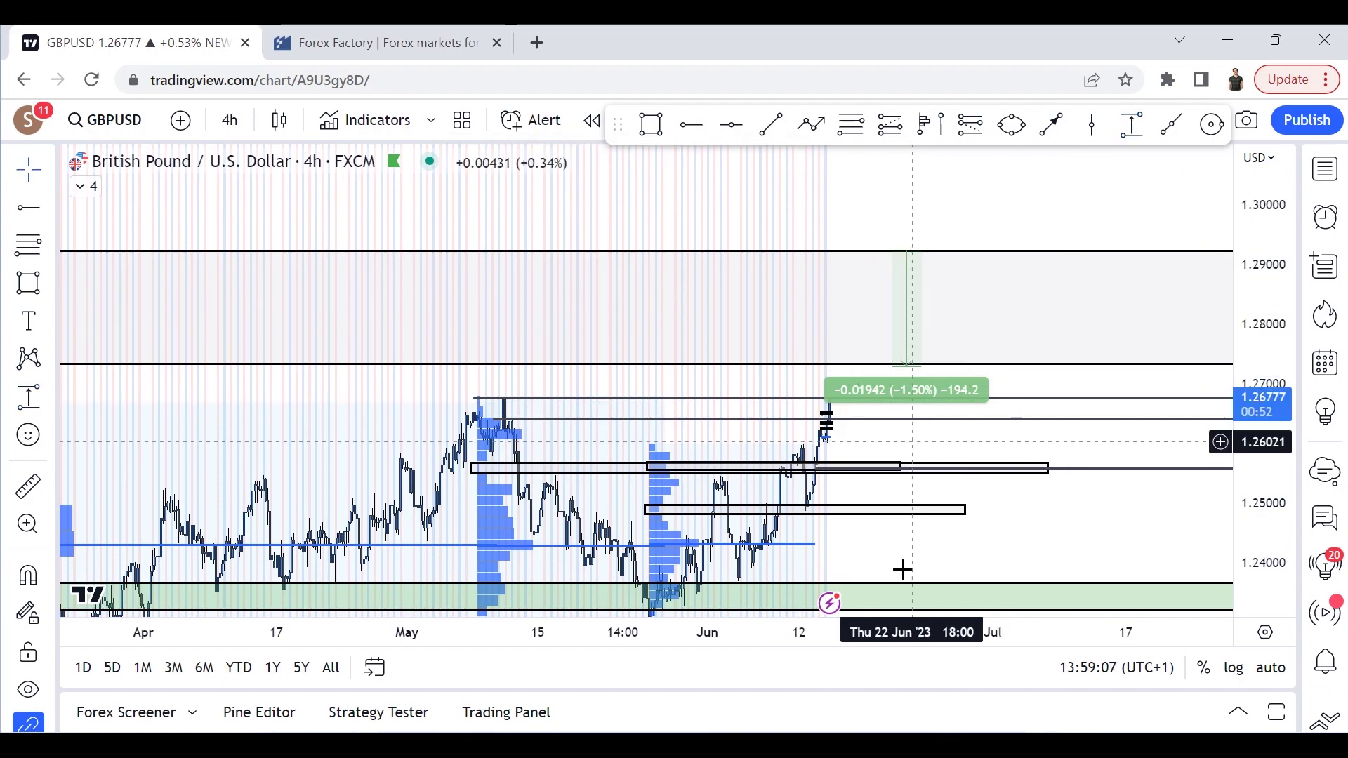
Shift the TradingView chart to later dates and switch back to MetaTrader 5
drag(909, 533, 793, 593)
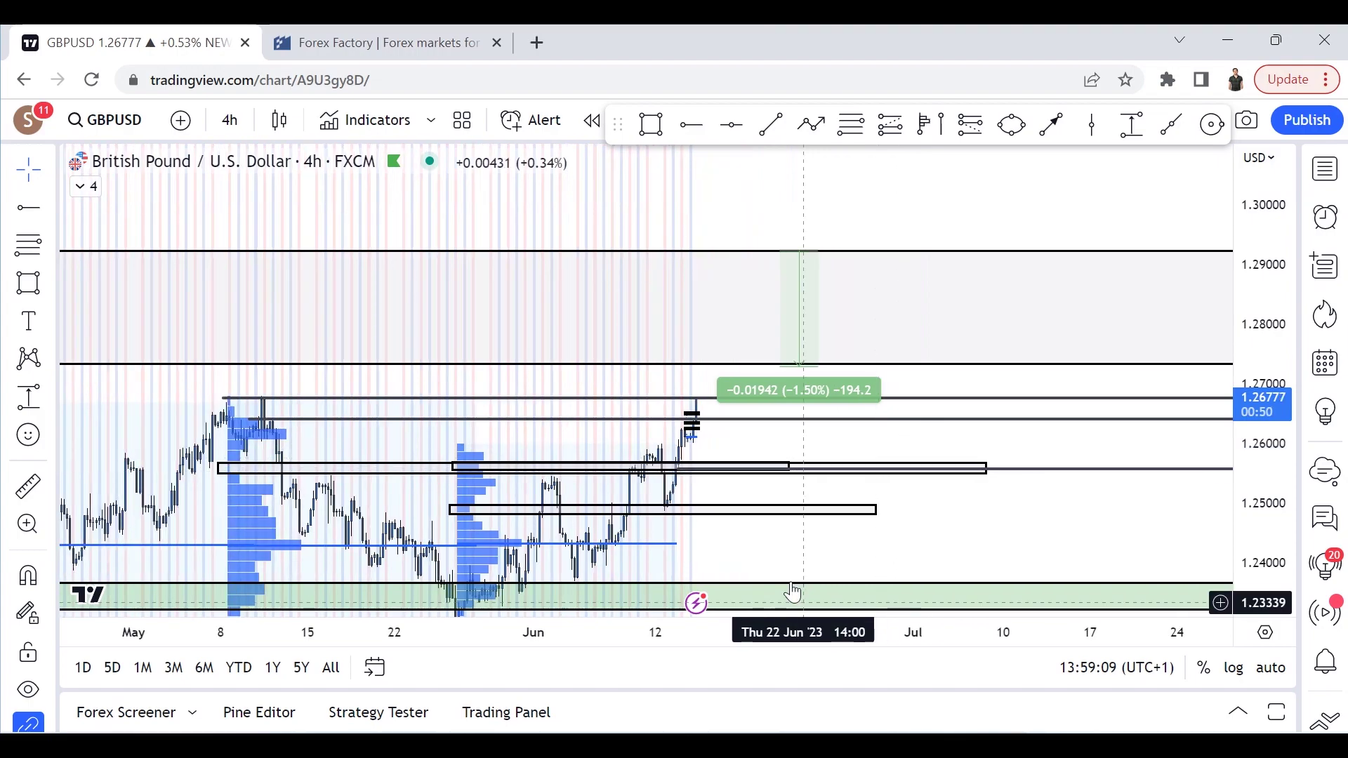
scroll(731, 567, up, 3)
key(alt+Tab)
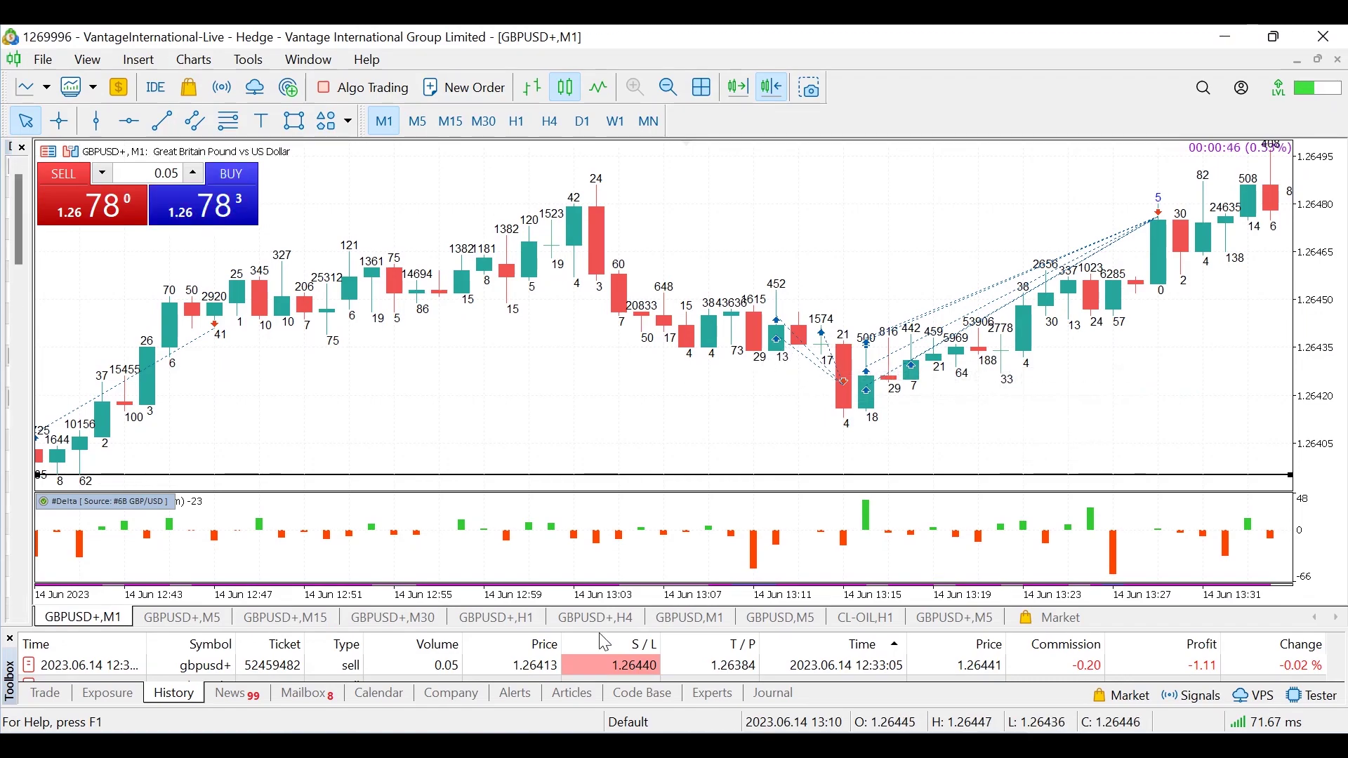
Expand the trade history to check the trades, move the chart back to 12:20–13:08, then collapse the panel
drag(630, 630, 629, 464)
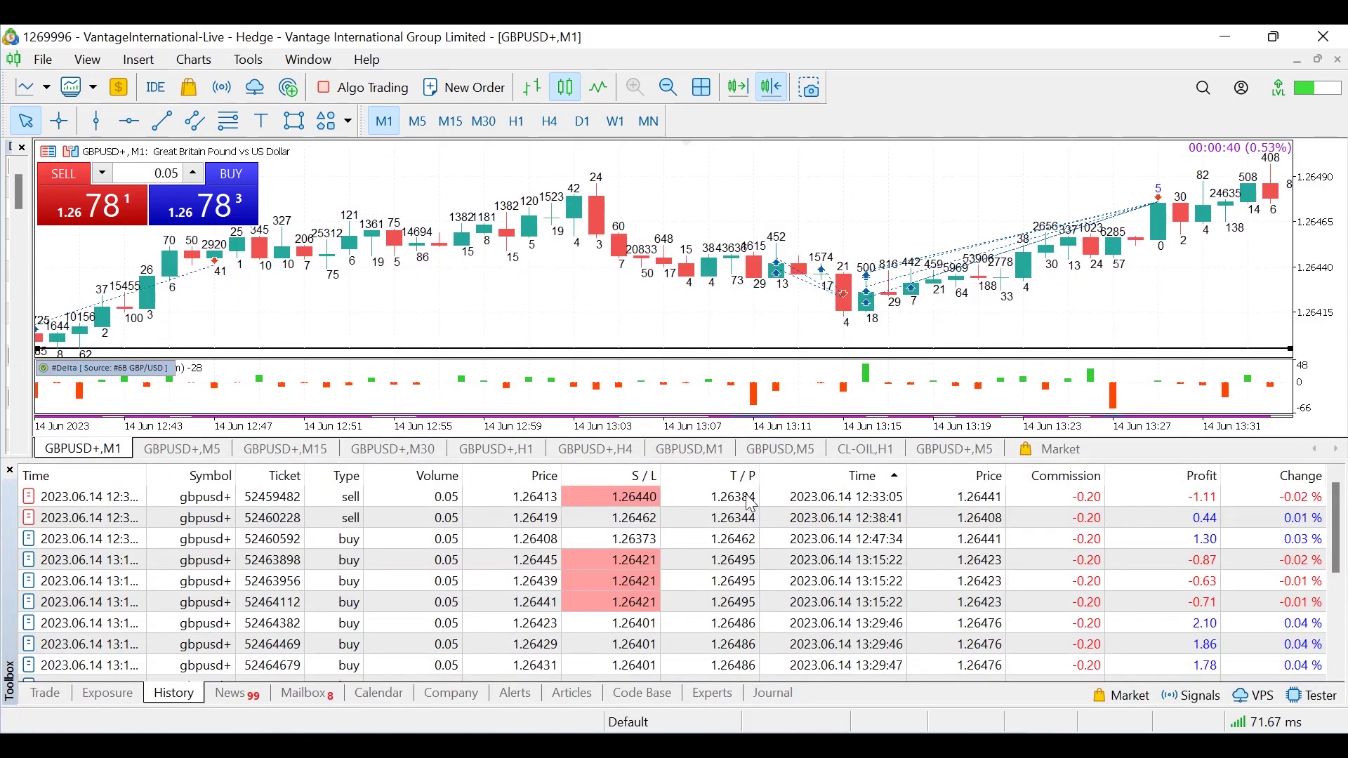
scroll(807, 302, down, 5)
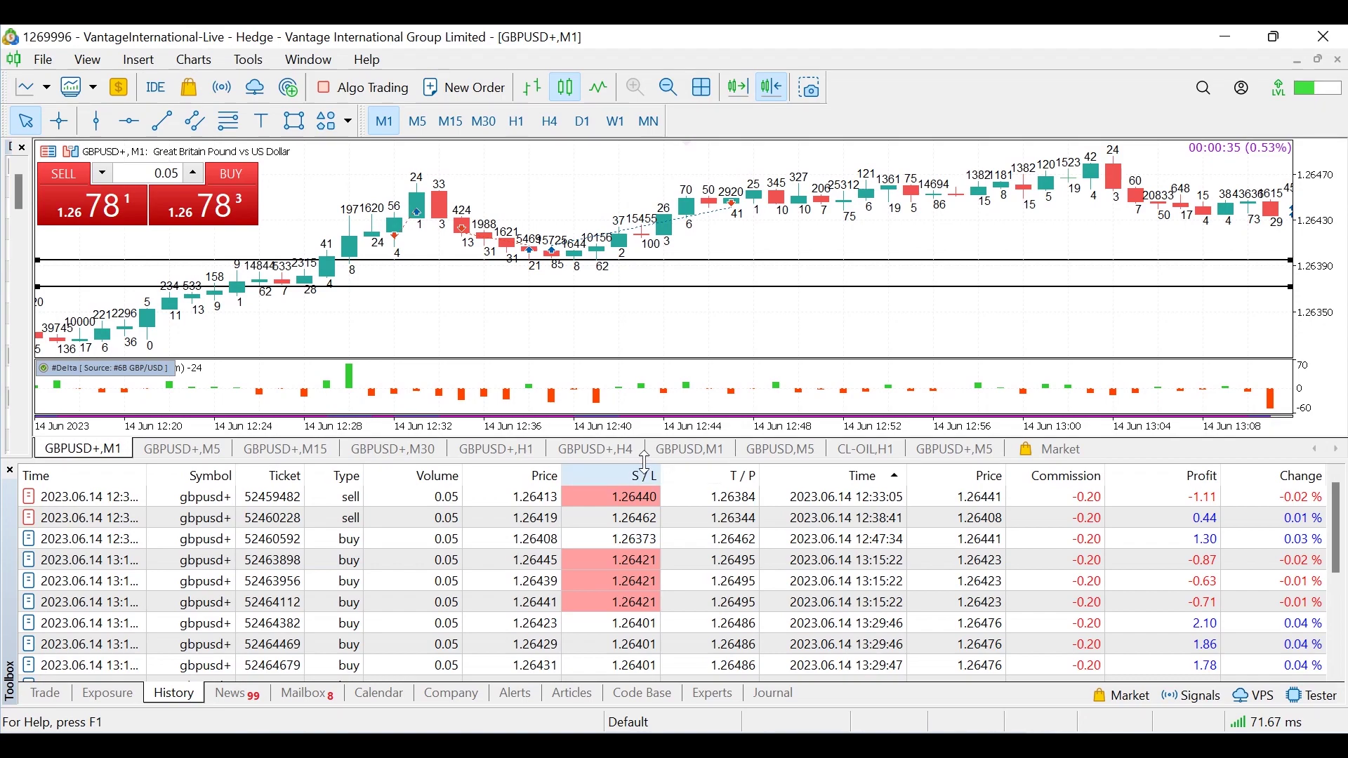
drag(647, 470, 702, 694)
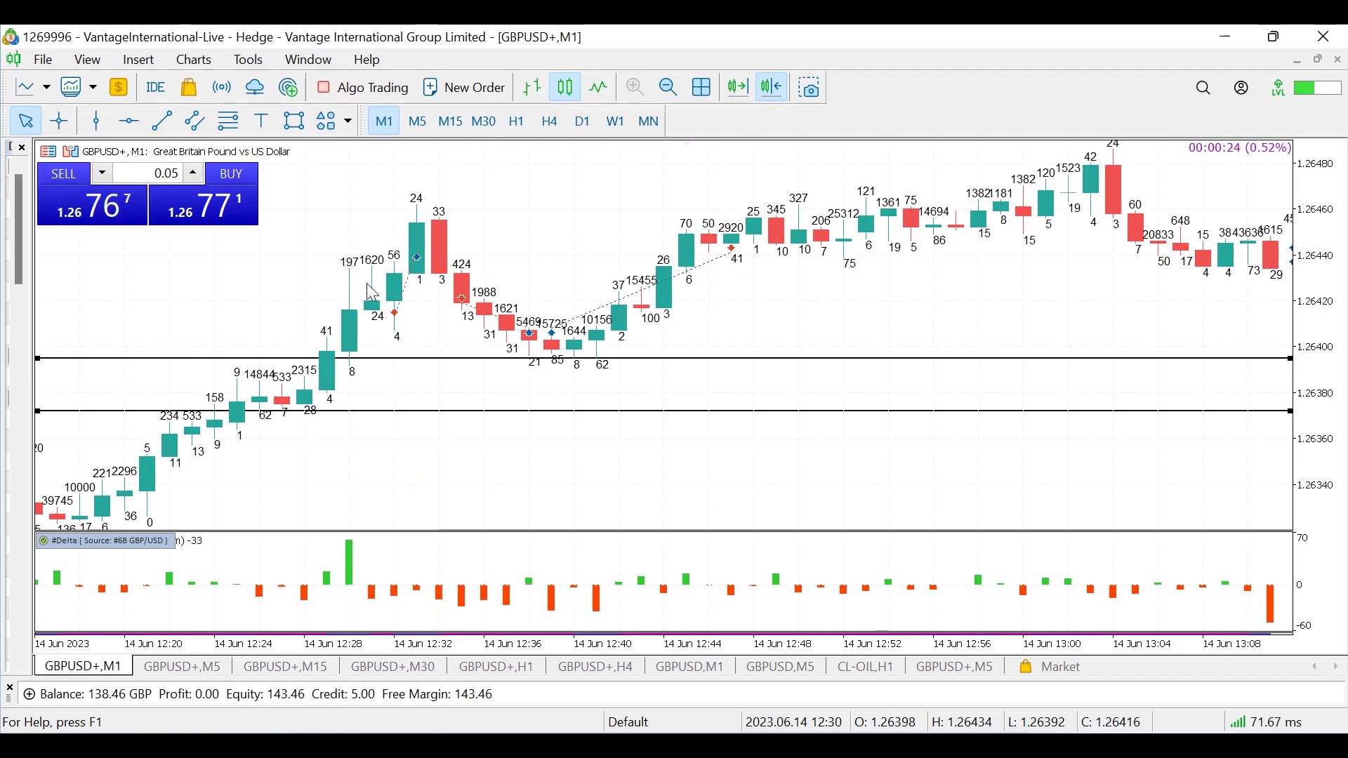
Bring the 13:15 buy entries and their 13:28 exit into view and read the trade and Delta bar details
mouse_move(380, 350)
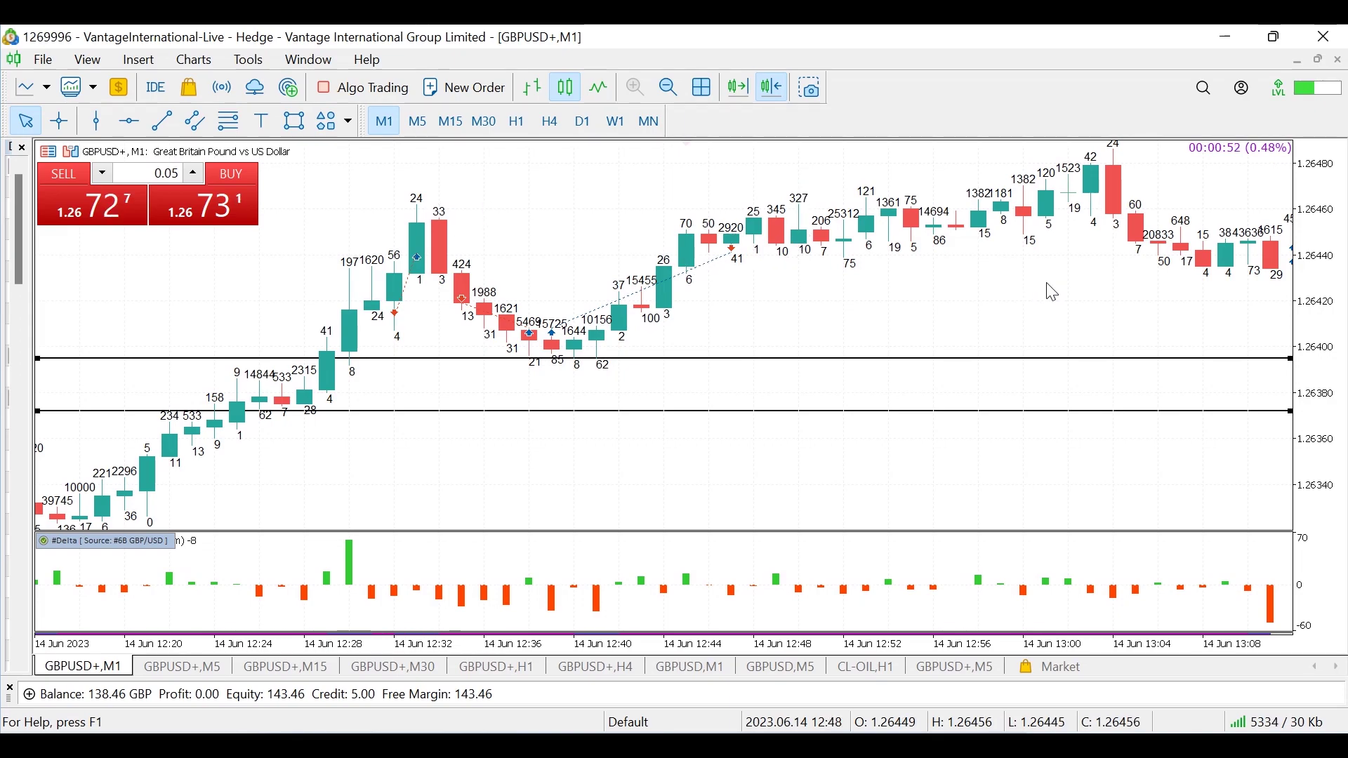
scroll(915, 328, down, 4)
scroll(813, 281, down, 4)
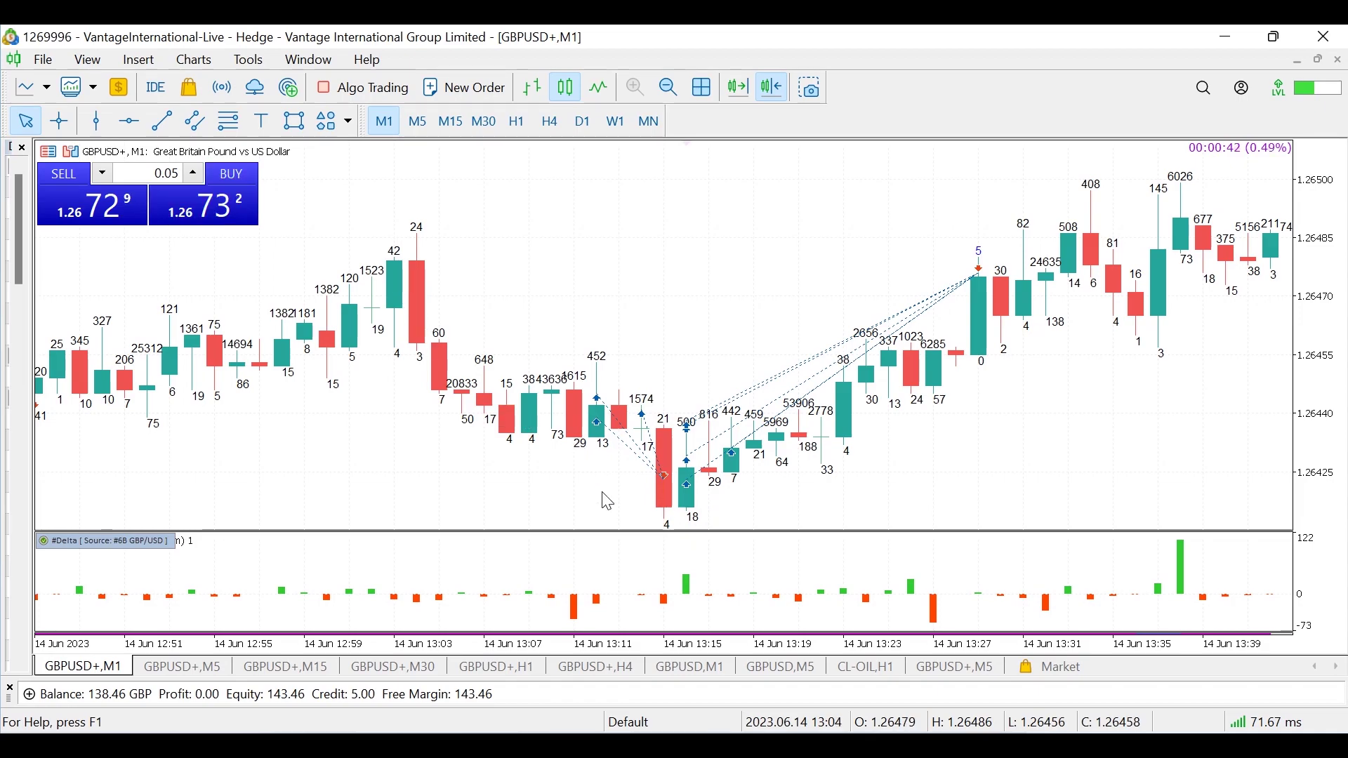
mouse_move(580, 622)
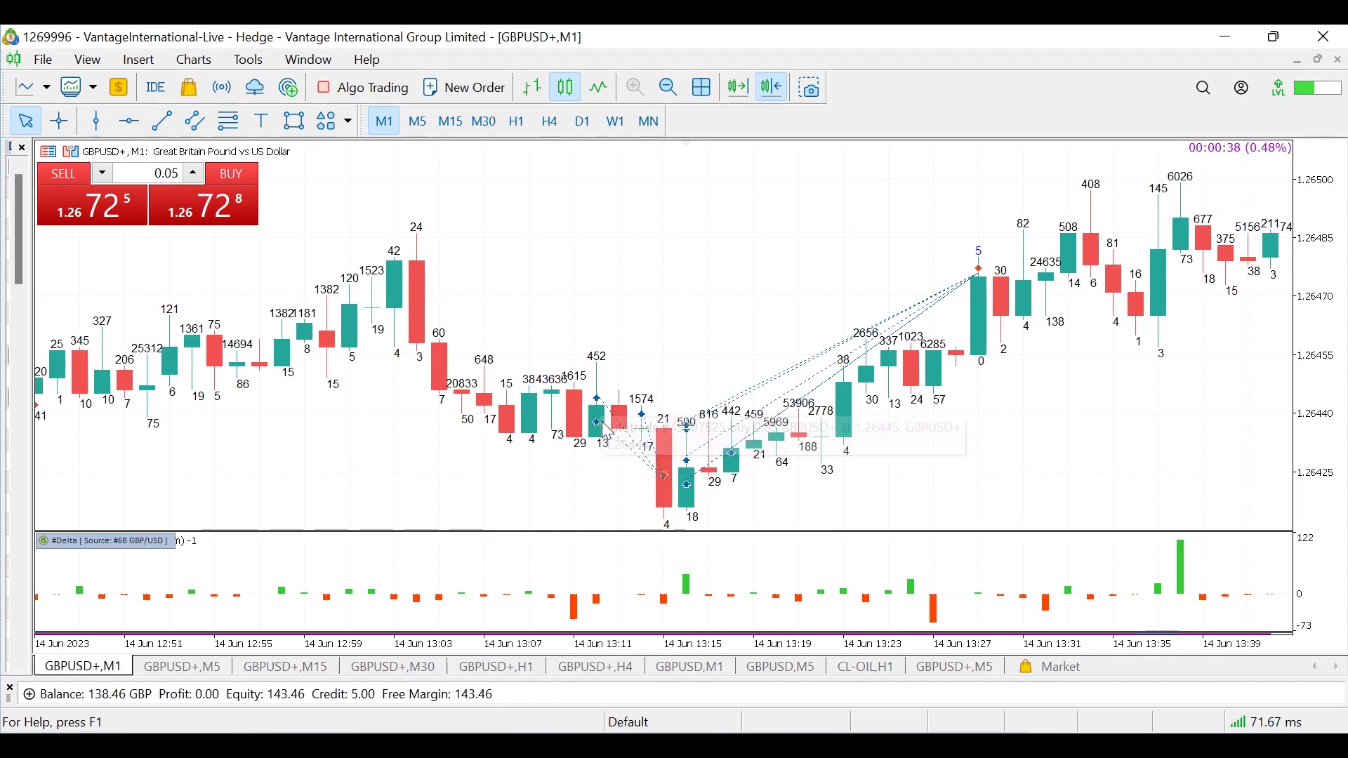
mouse_move(595, 447)
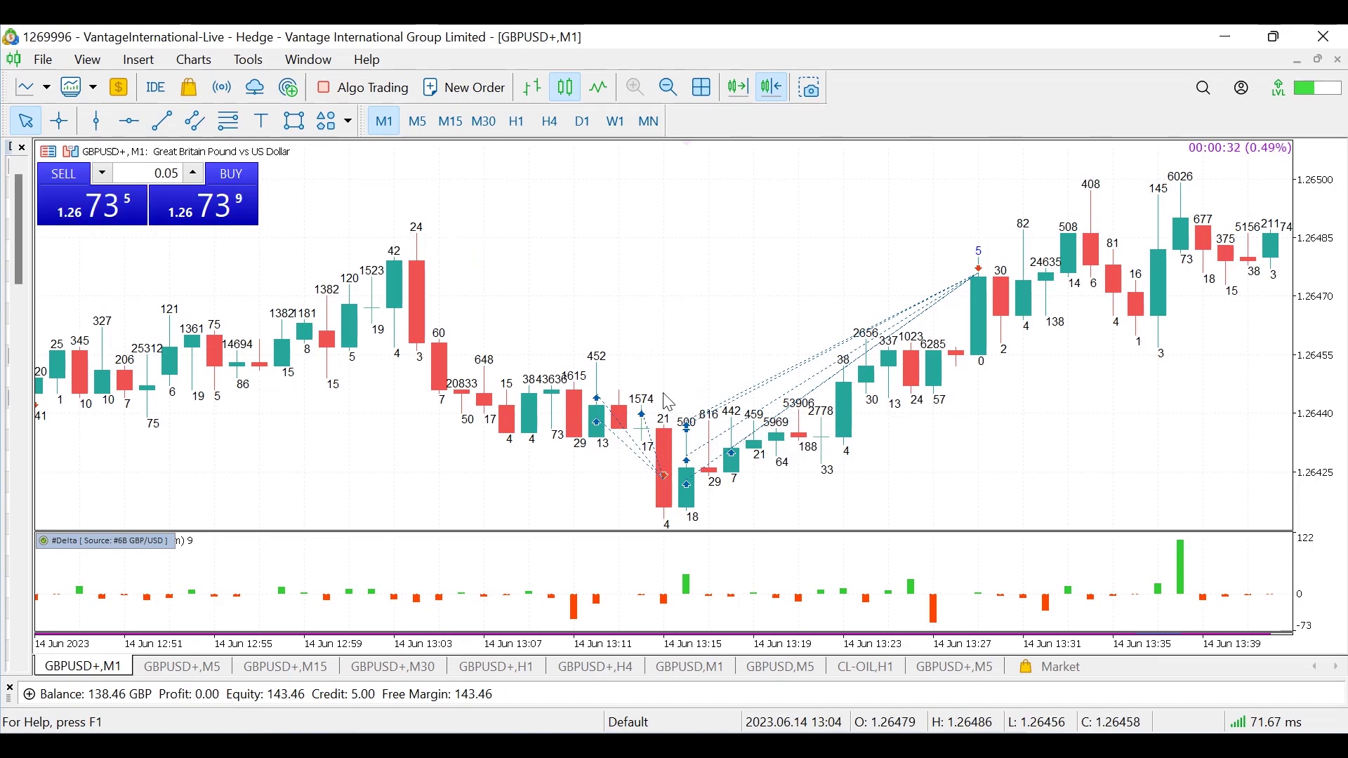
mouse_move(672, 497)
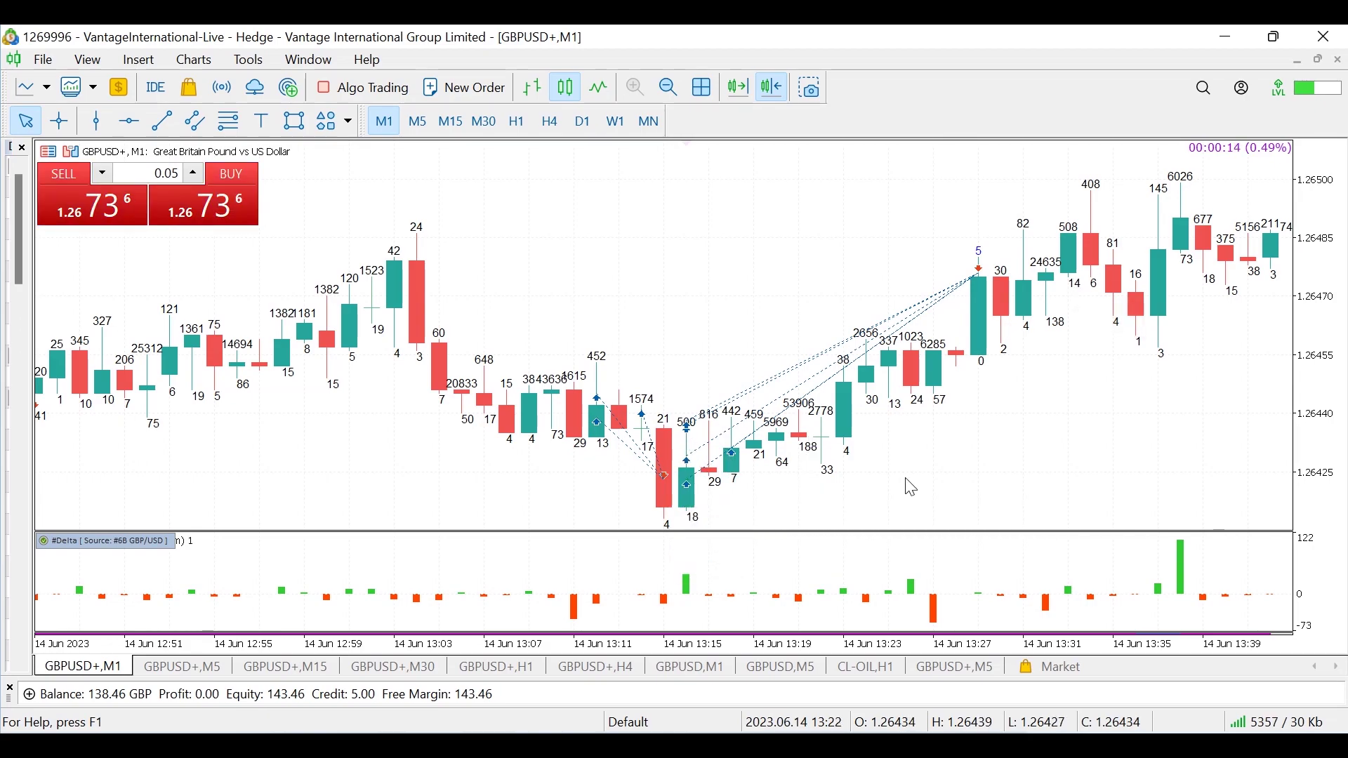
scroll(906, 487, down, 2)
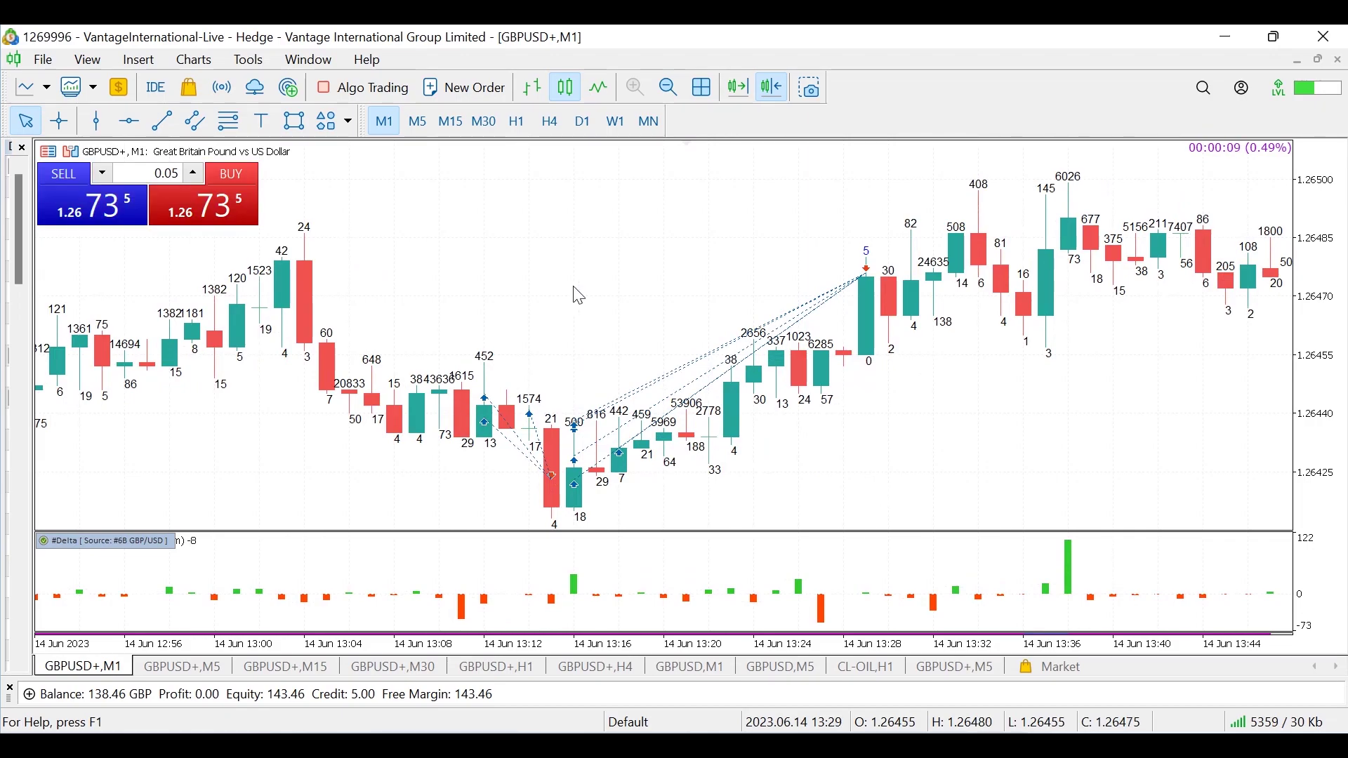
Scroll the M1 chart to the 13:28–14:16 range covering the 13:52–14:01 trades
scroll(465, 349, up, 10)
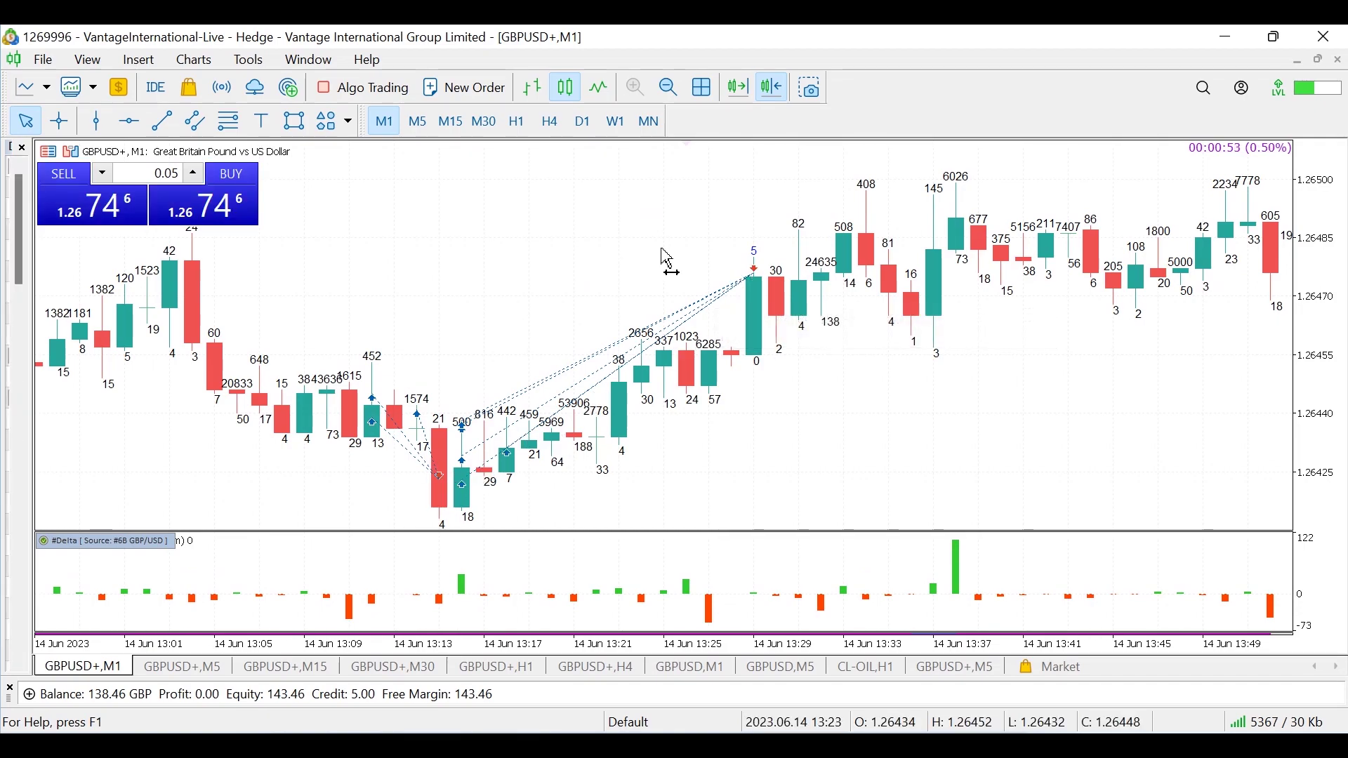
scroll(667, 260, down, 2)
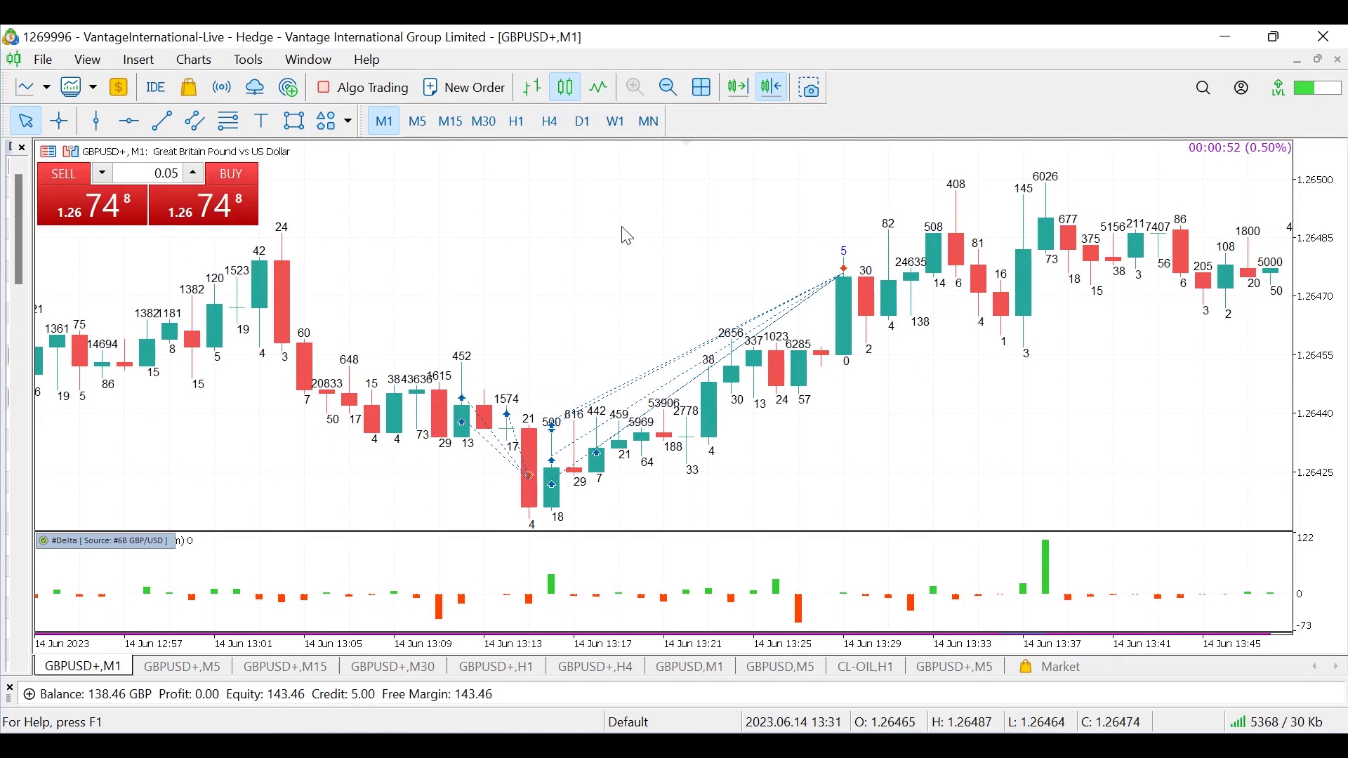
scroll(627, 237, up, 5)
scroll(677, 345, up, 2)
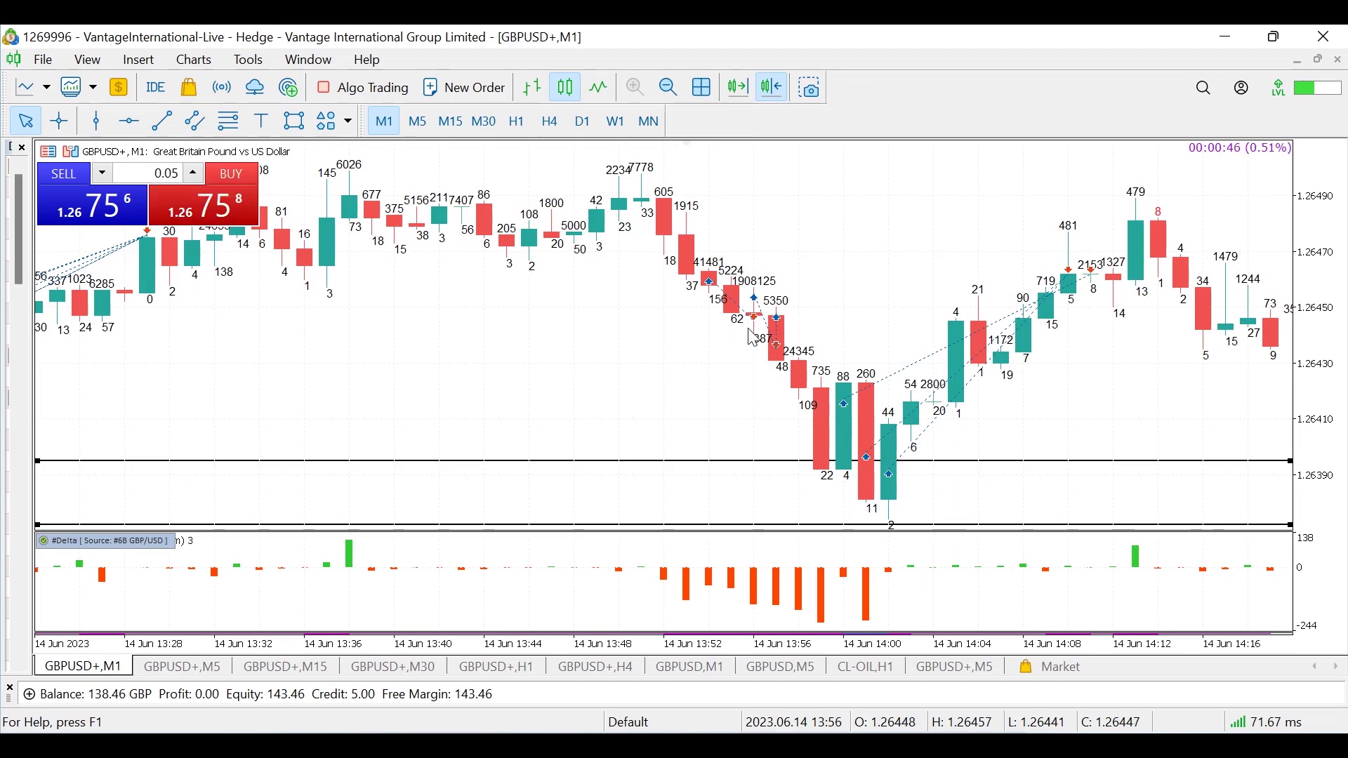
Read the 13:53 sell and 14:00 buy markers and Delta bars, moving the chart to 13:41–14:29
mouse_move(713, 286)
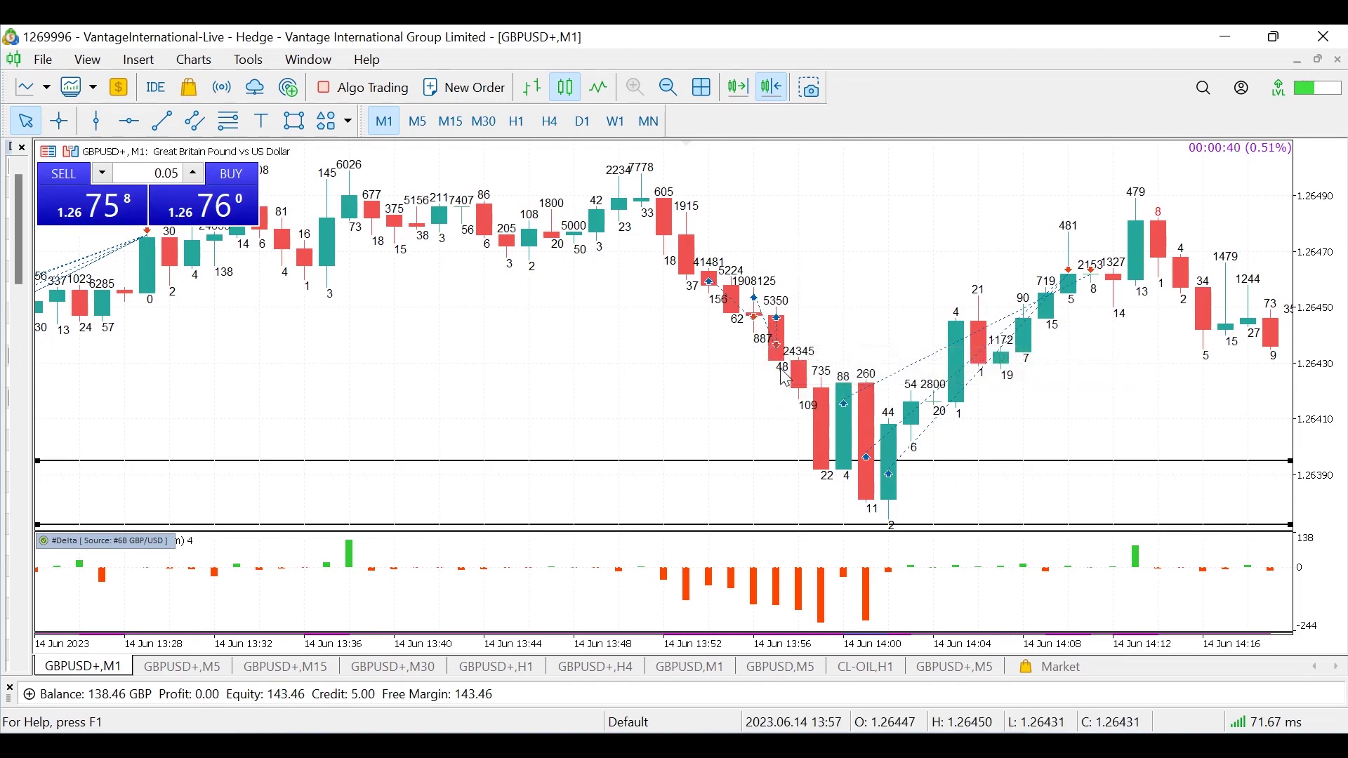
scroll(871, 317, down, 1)
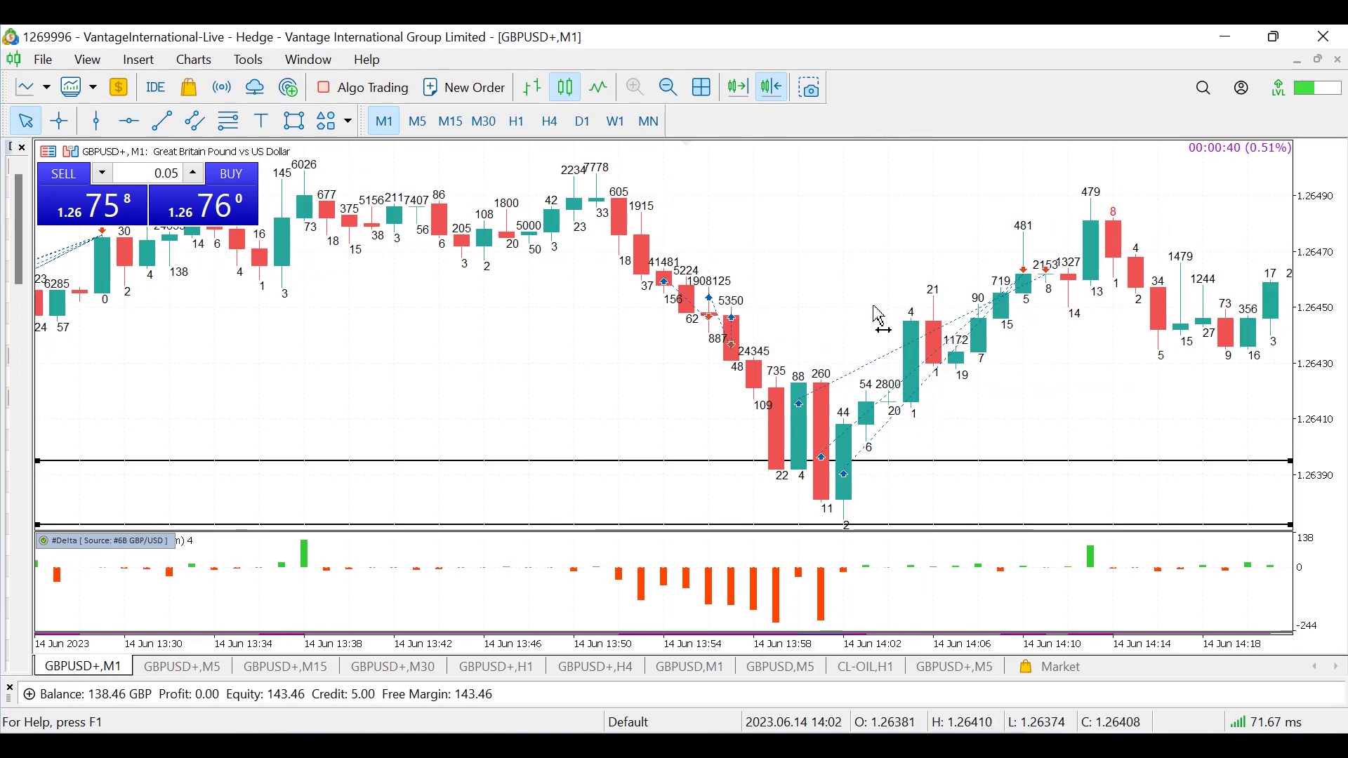
scroll(879, 316, up, 3)
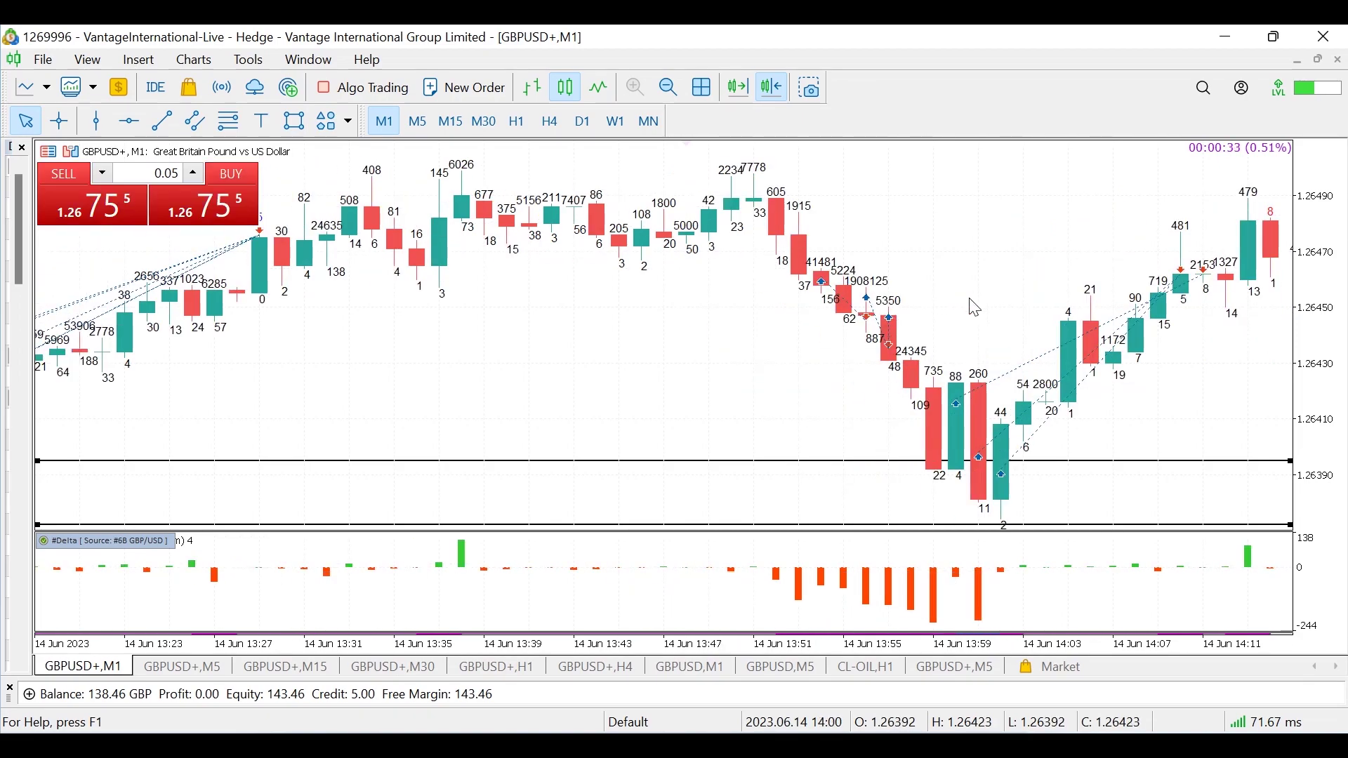
scroll(920, 317, down, 5)
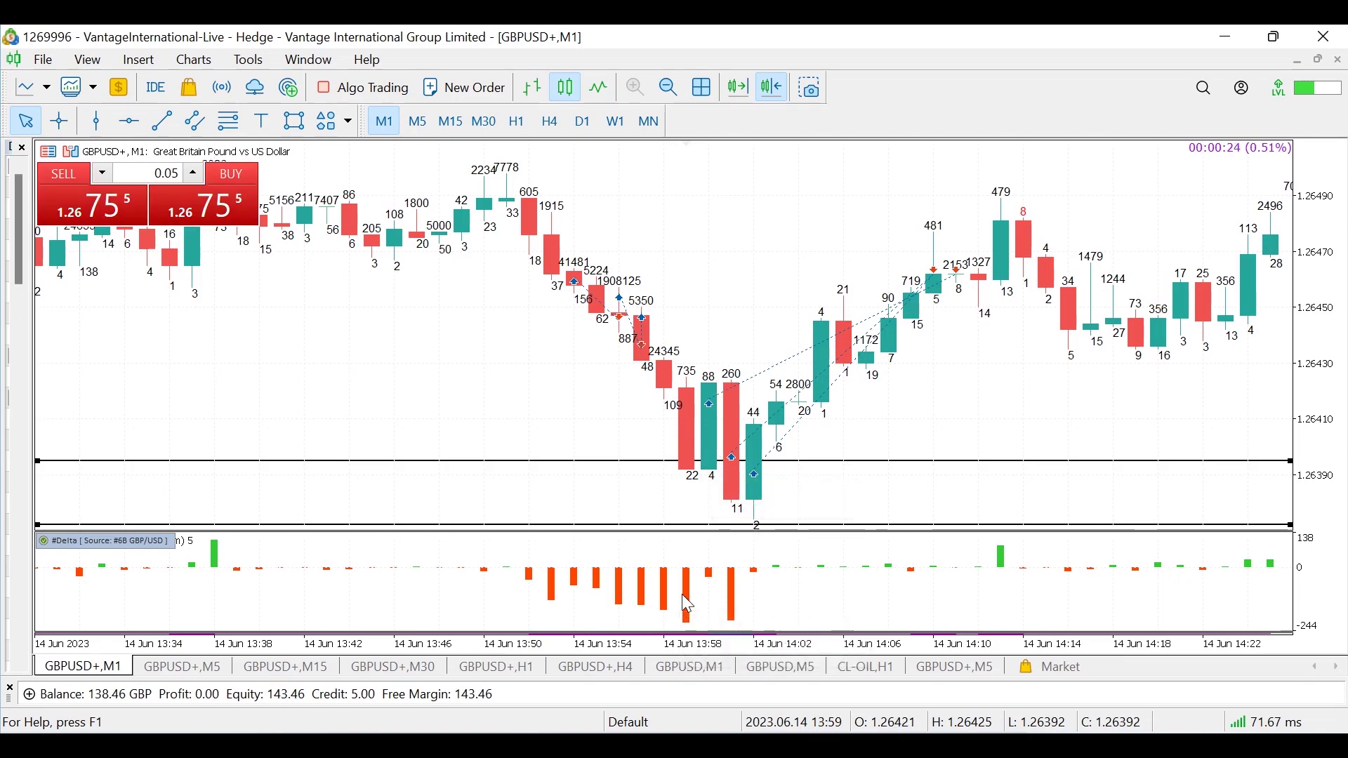
mouse_move(684, 595)
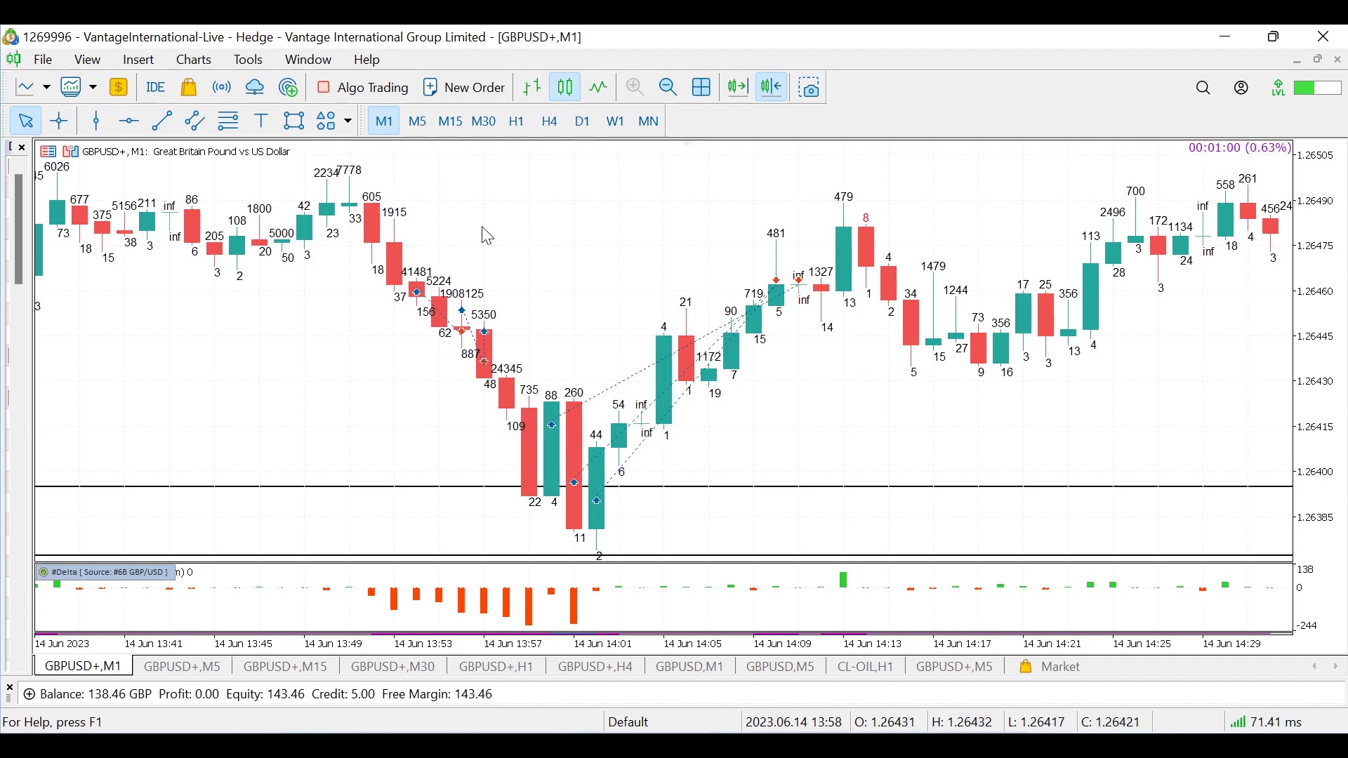
middle_click(403, 184)
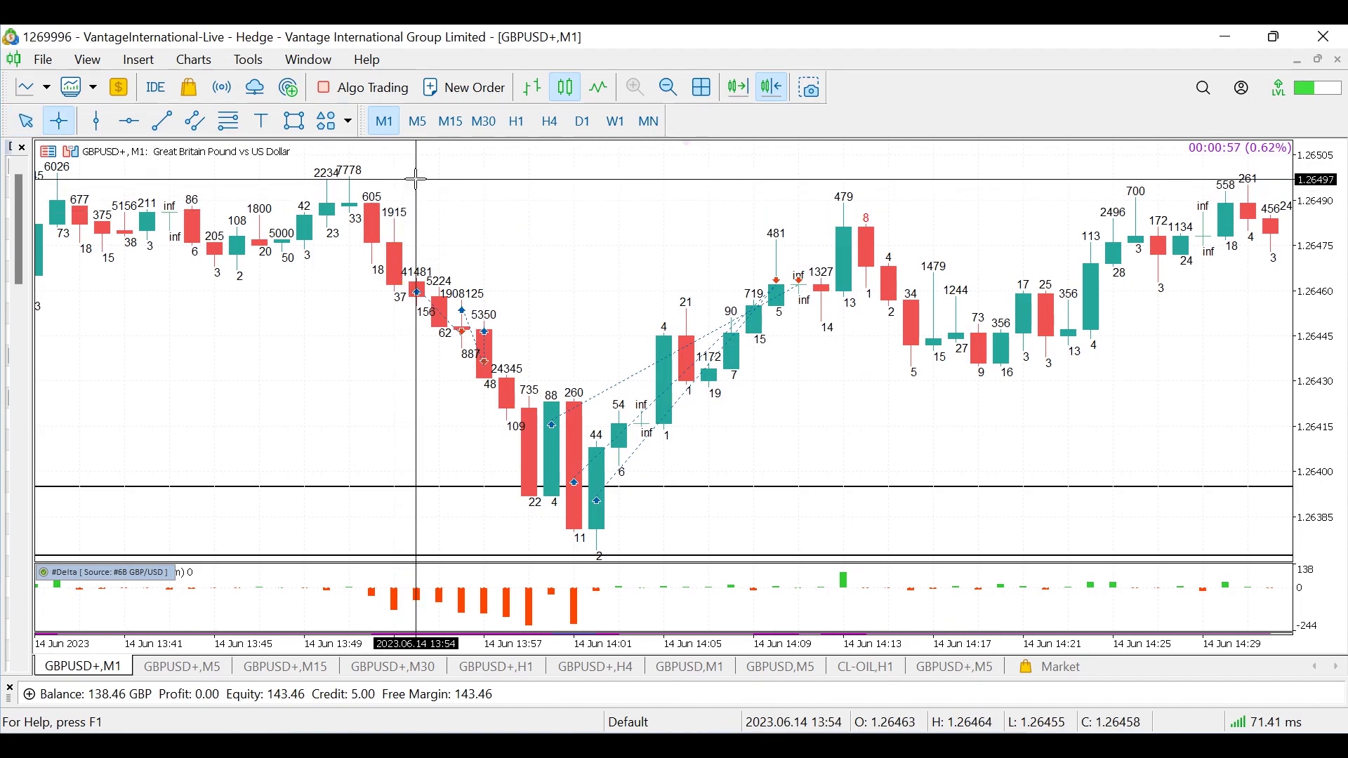
key(Escape)
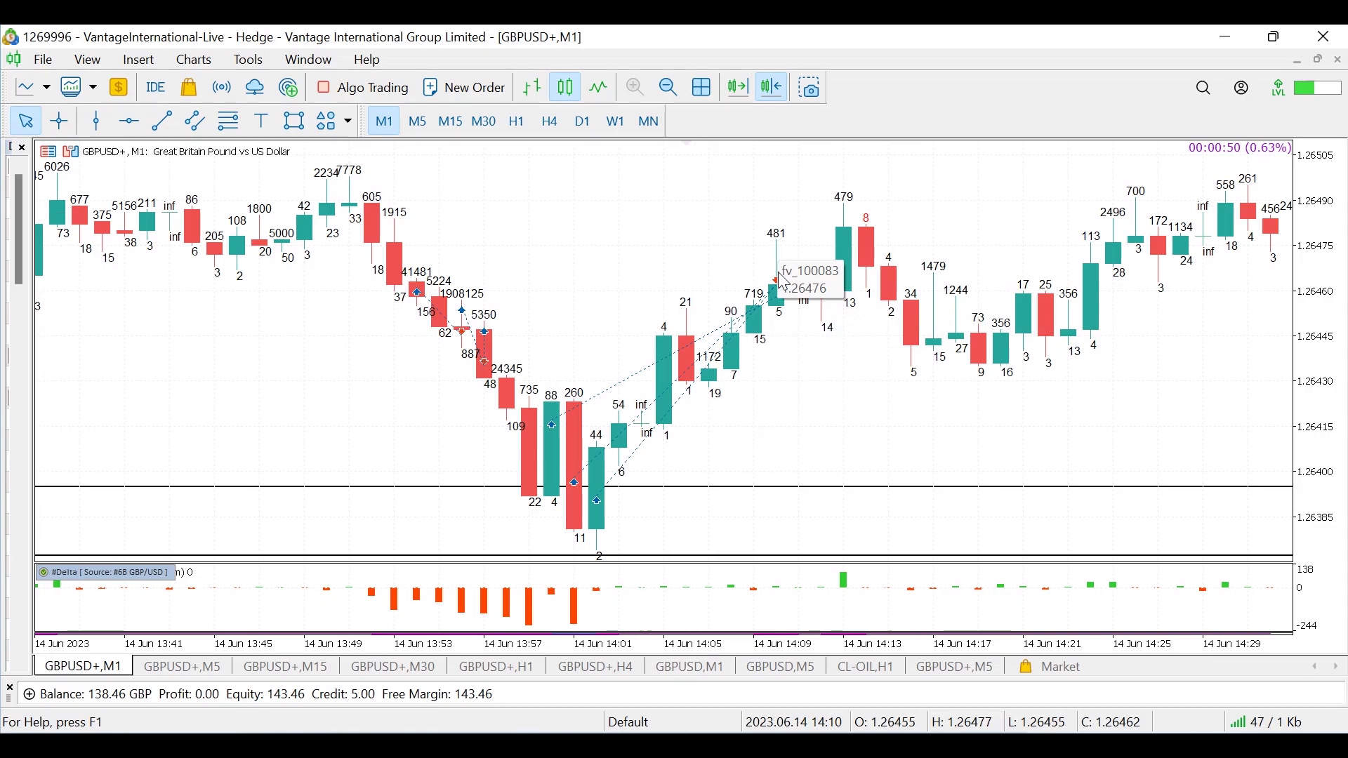
key(ctrl+f)
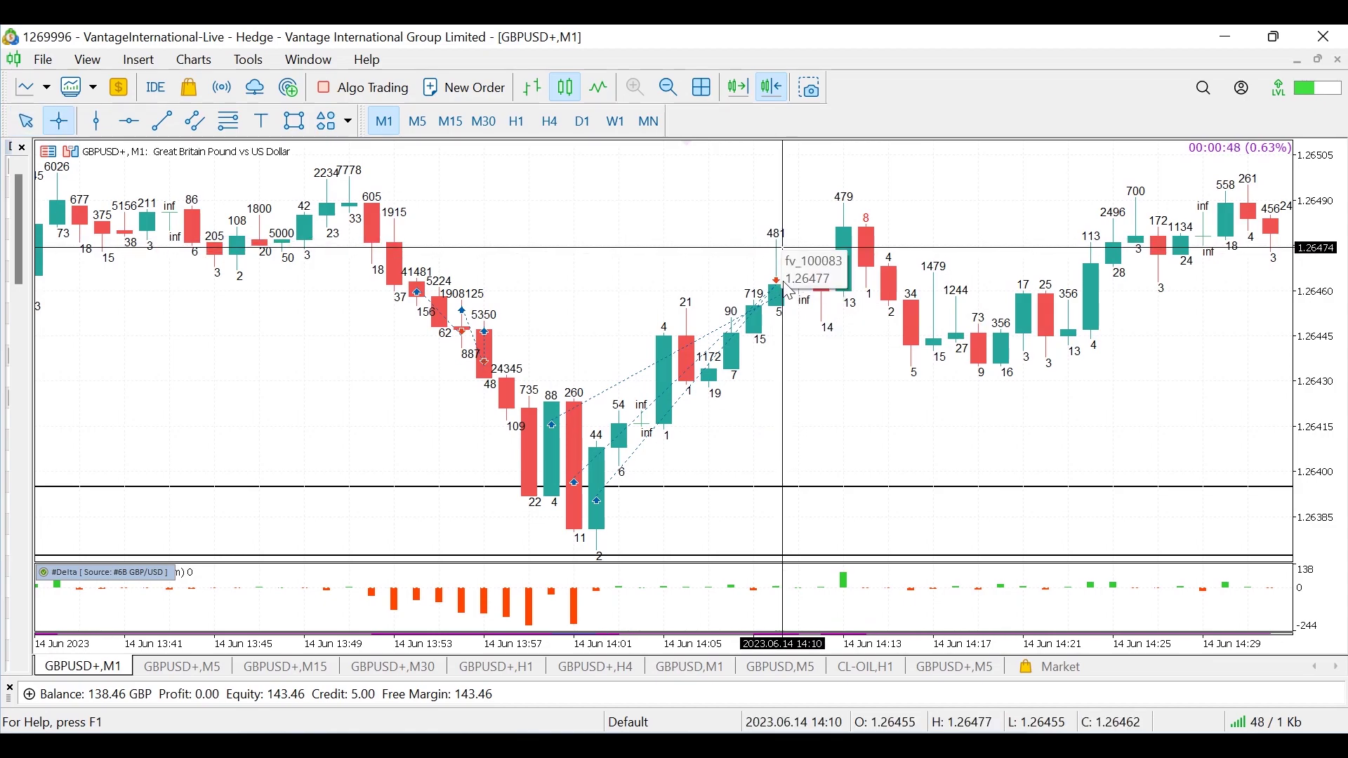
drag(784, 286, 835, 289)
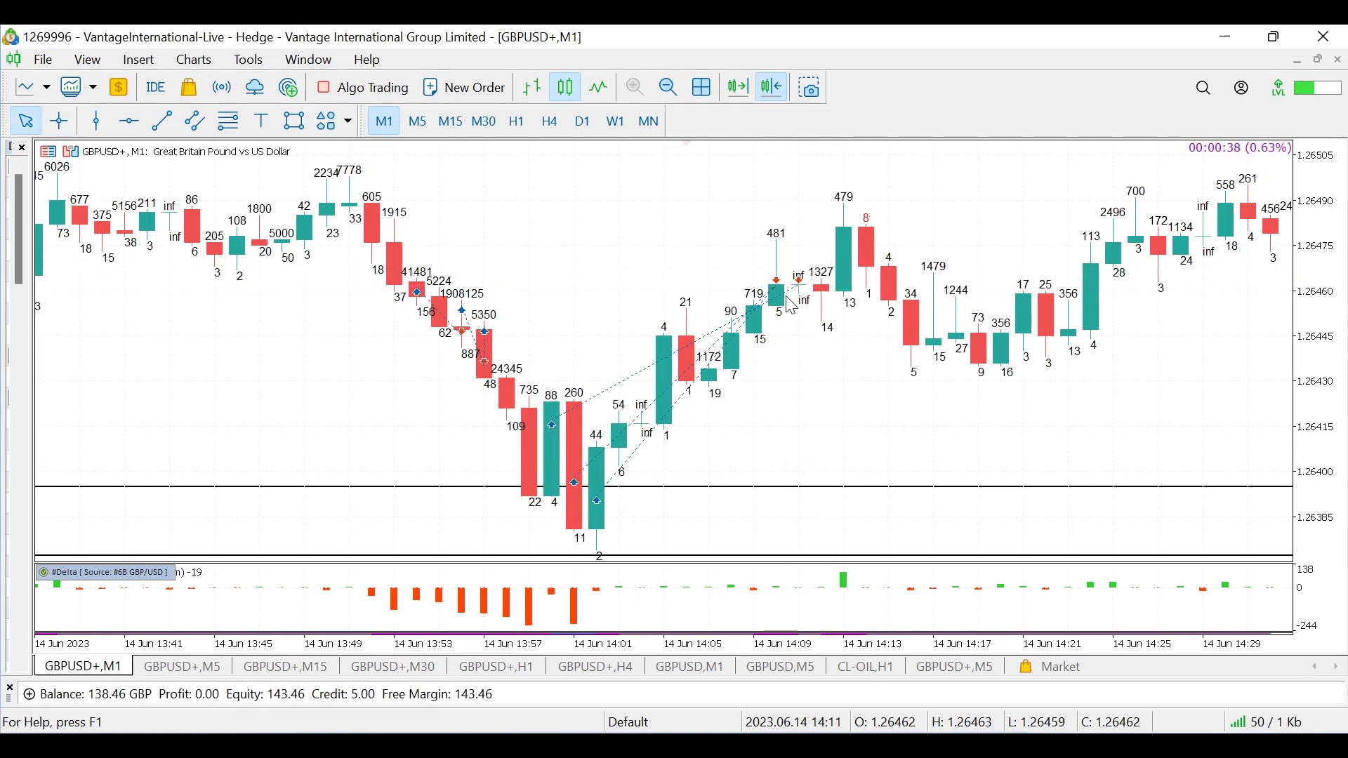
middle_click(855, 300)
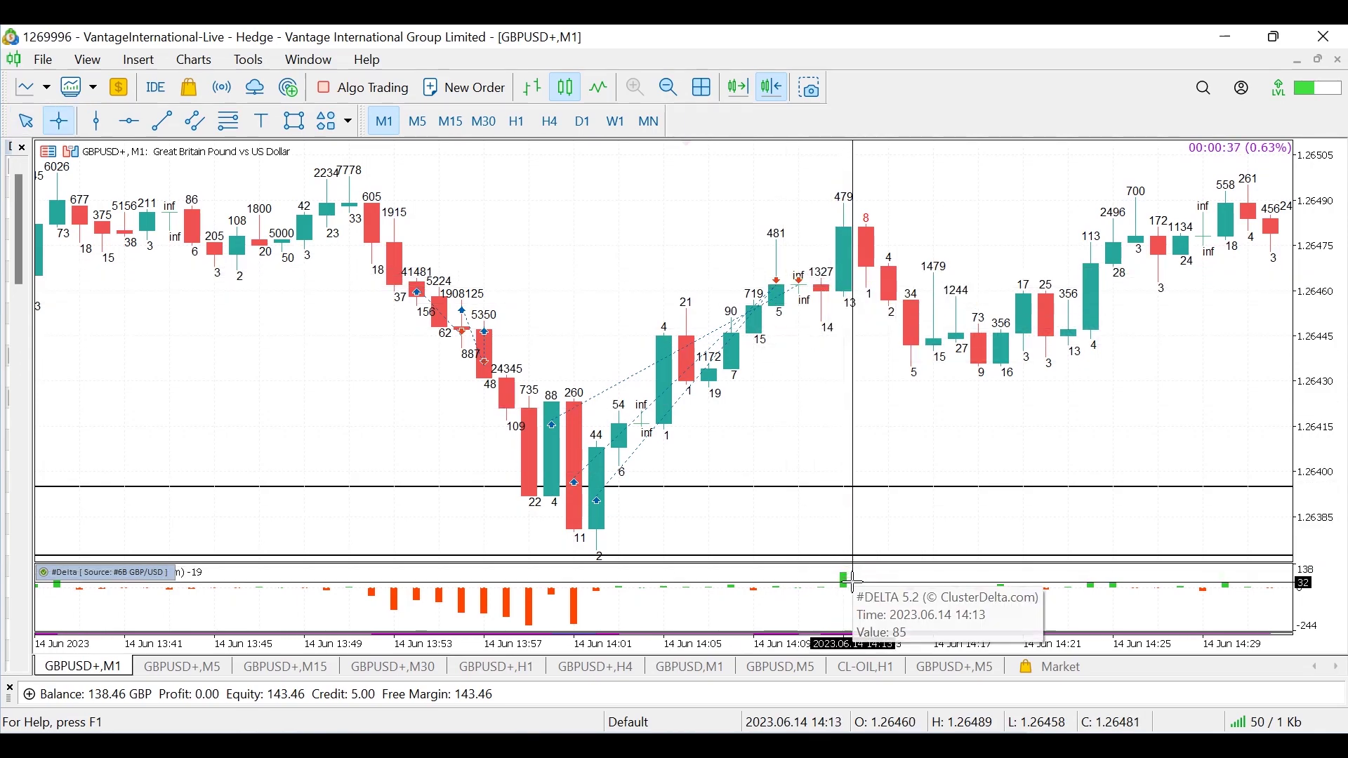
drag(835, 292, 865, 200)
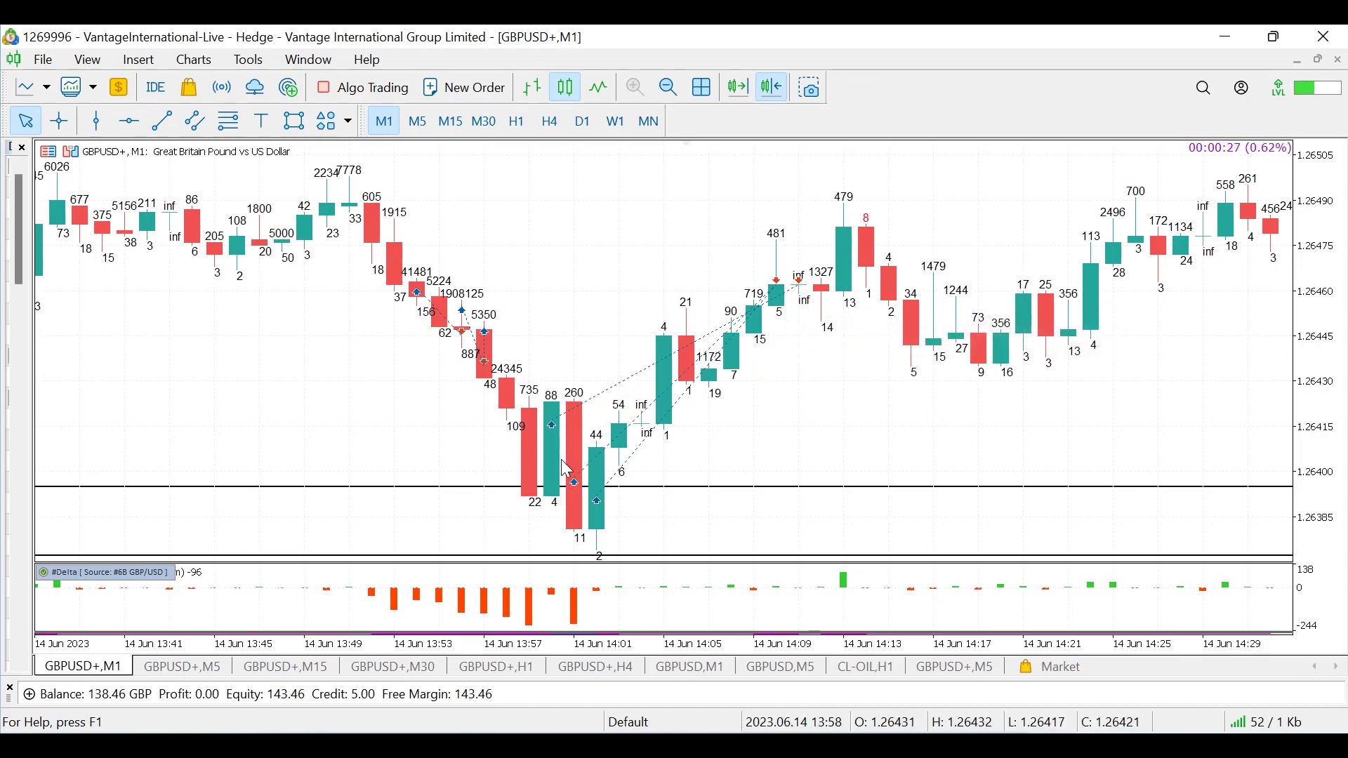
middle_click(386, 204)
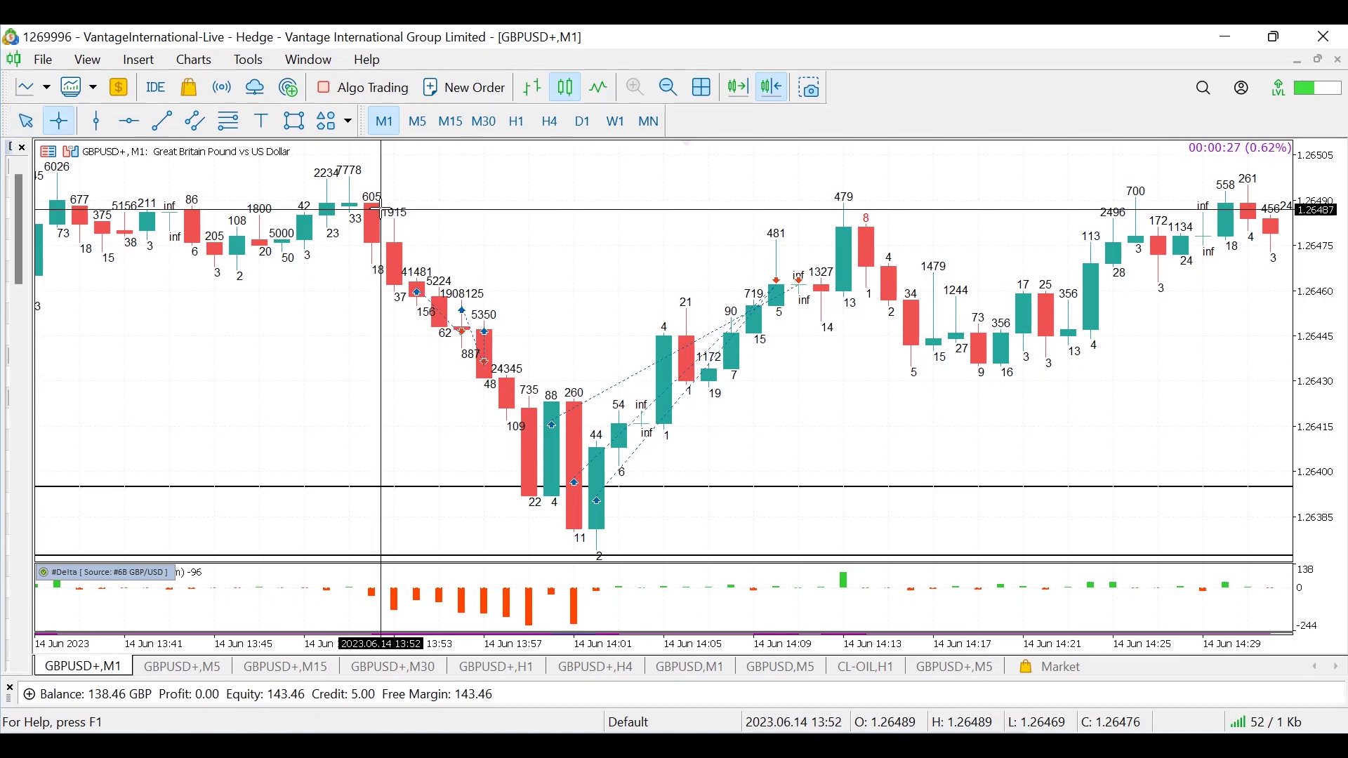
drag(379, 195, 622, 500)
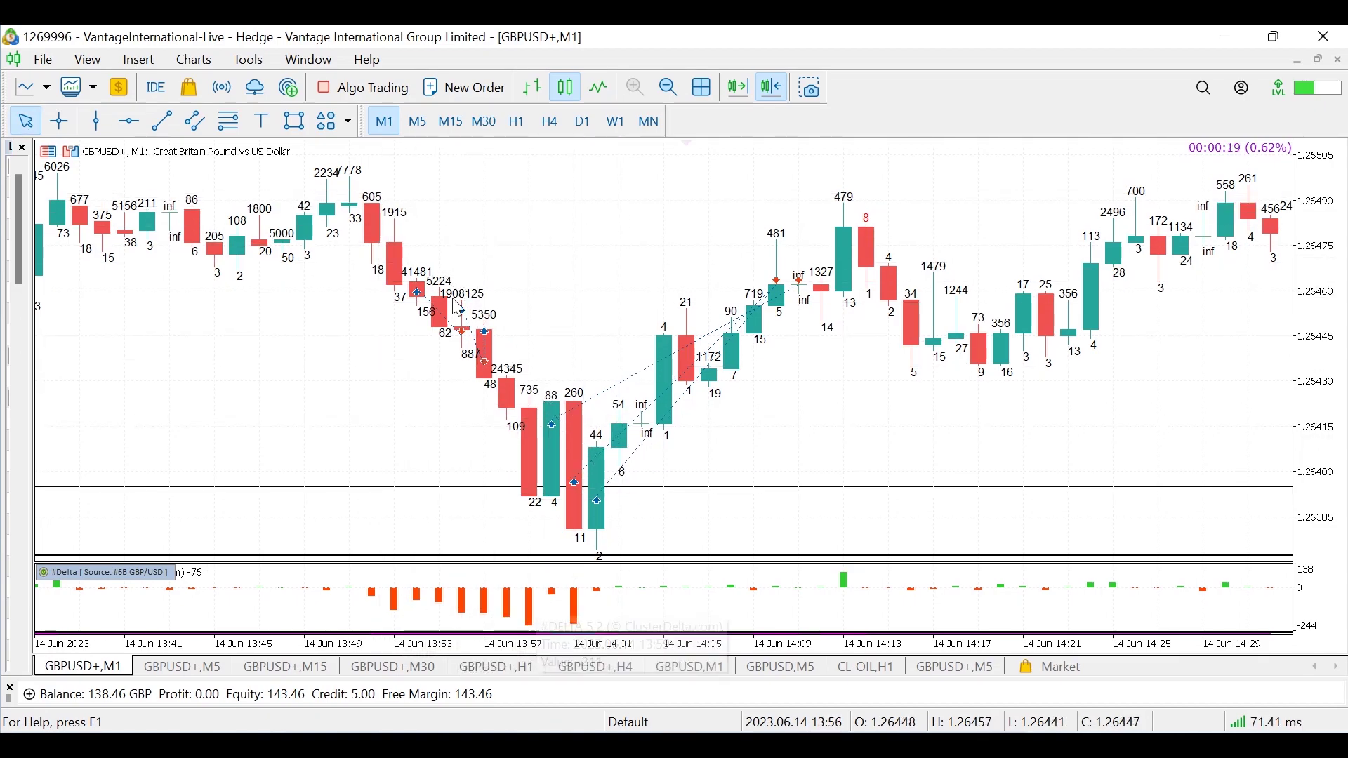
middle_click(395, 209)
drag(365, 204, 588, 522)
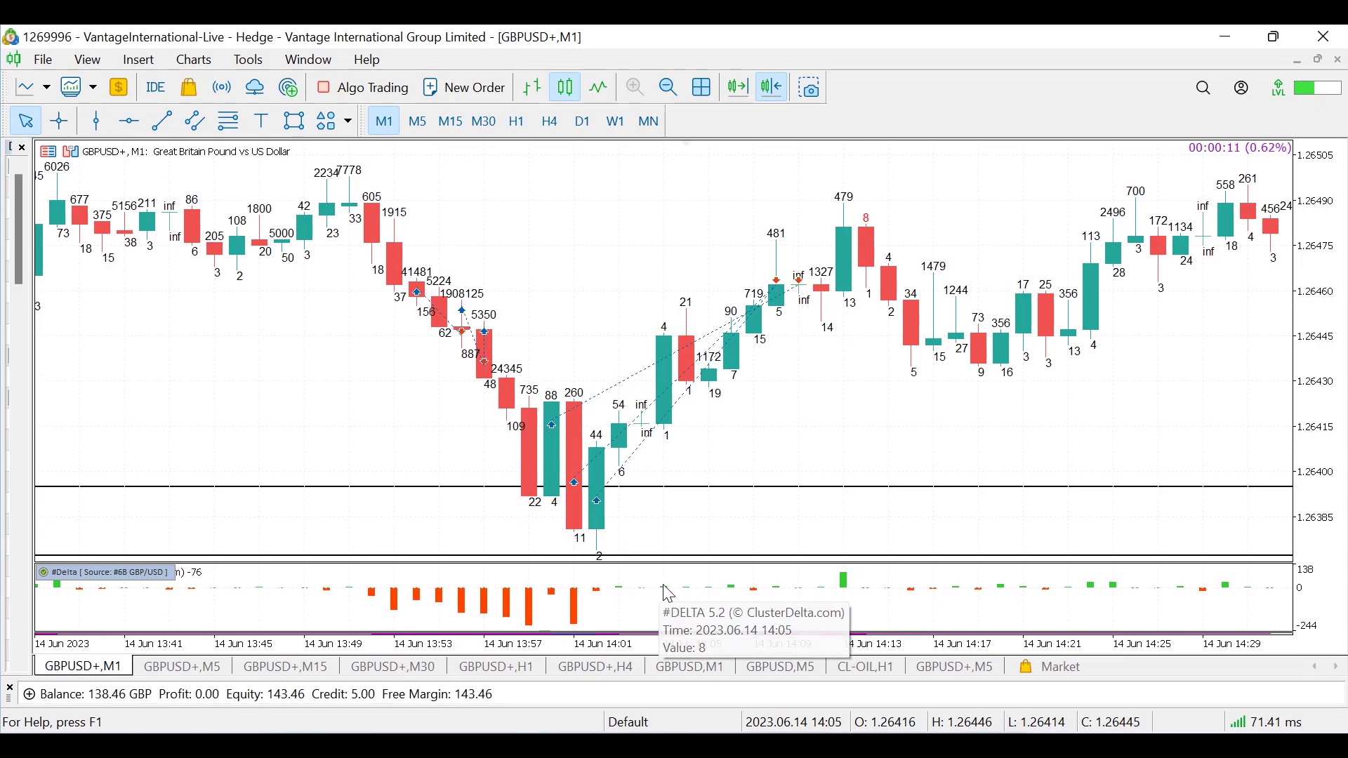
mouse_move(739, 602)
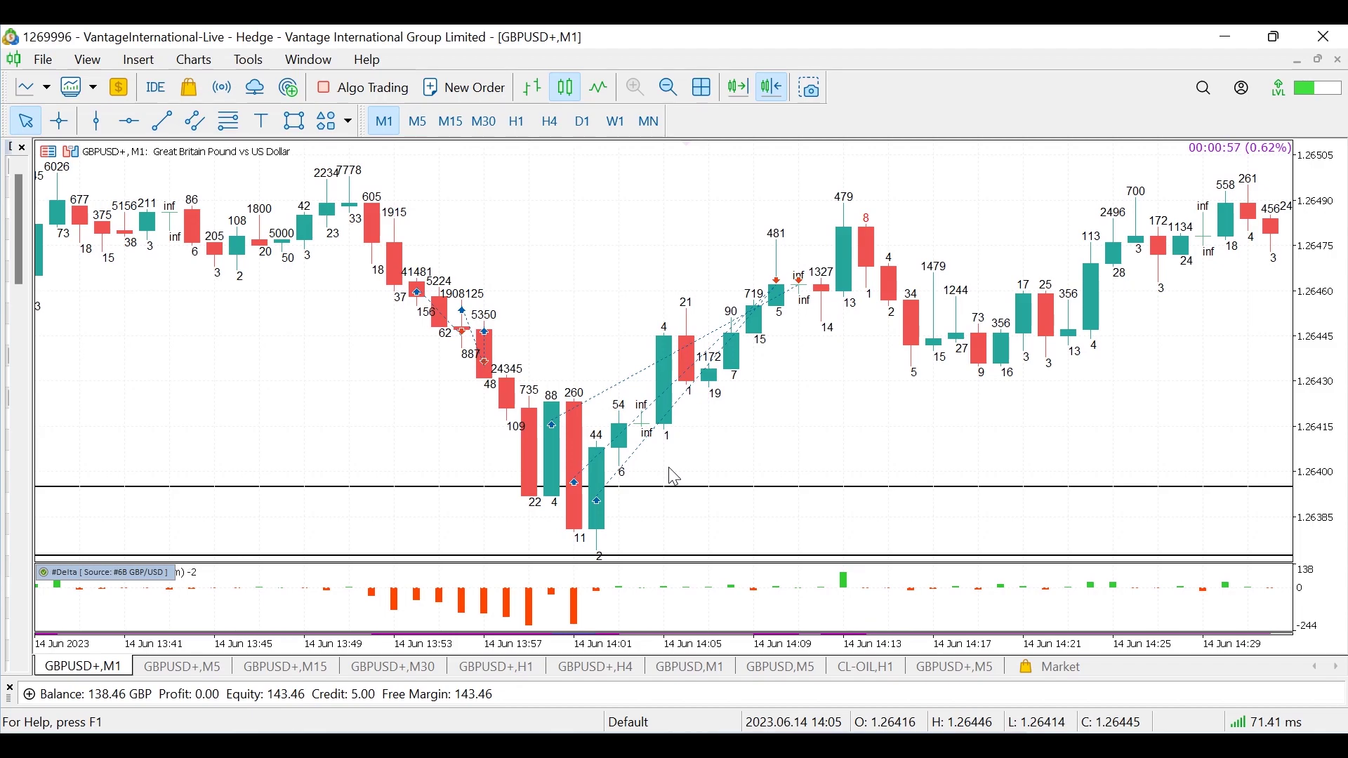
key(ctrl+f)
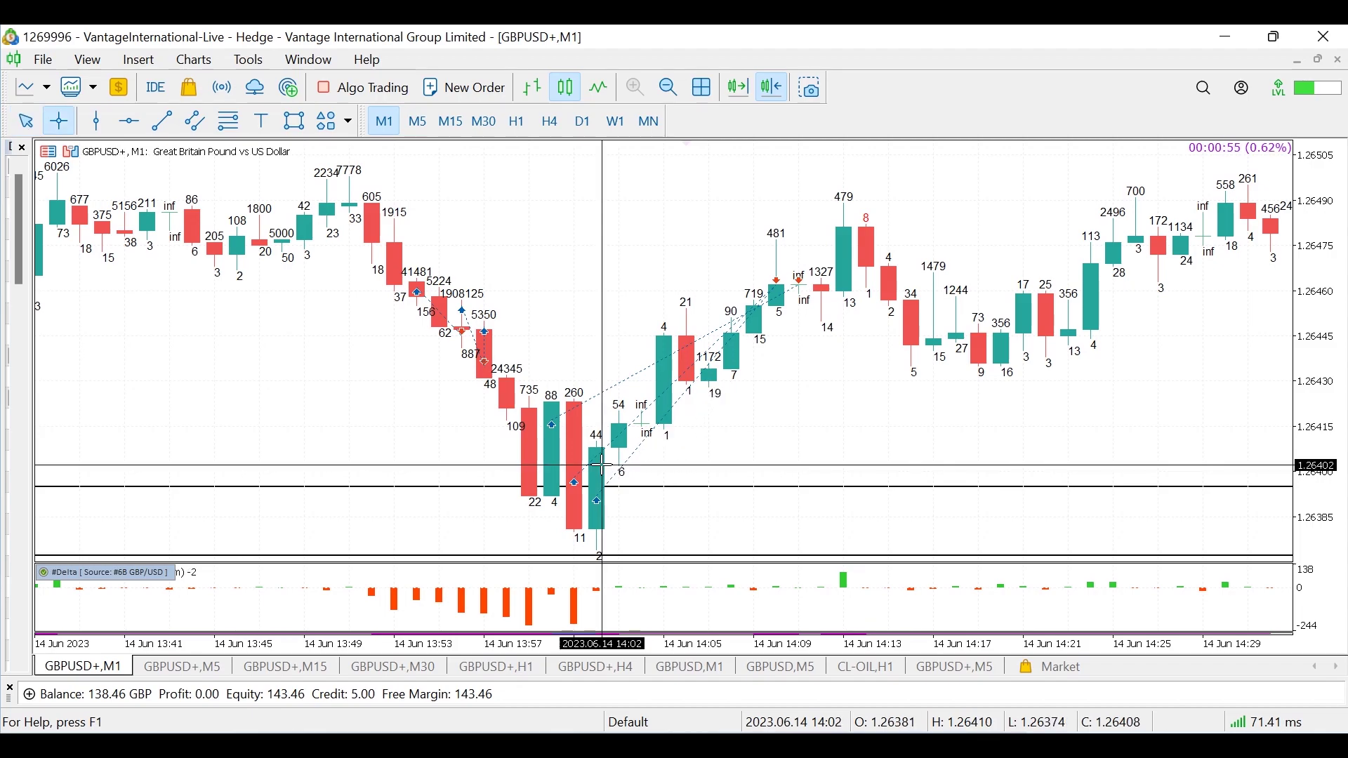
drag(595, 486, 851, 213)
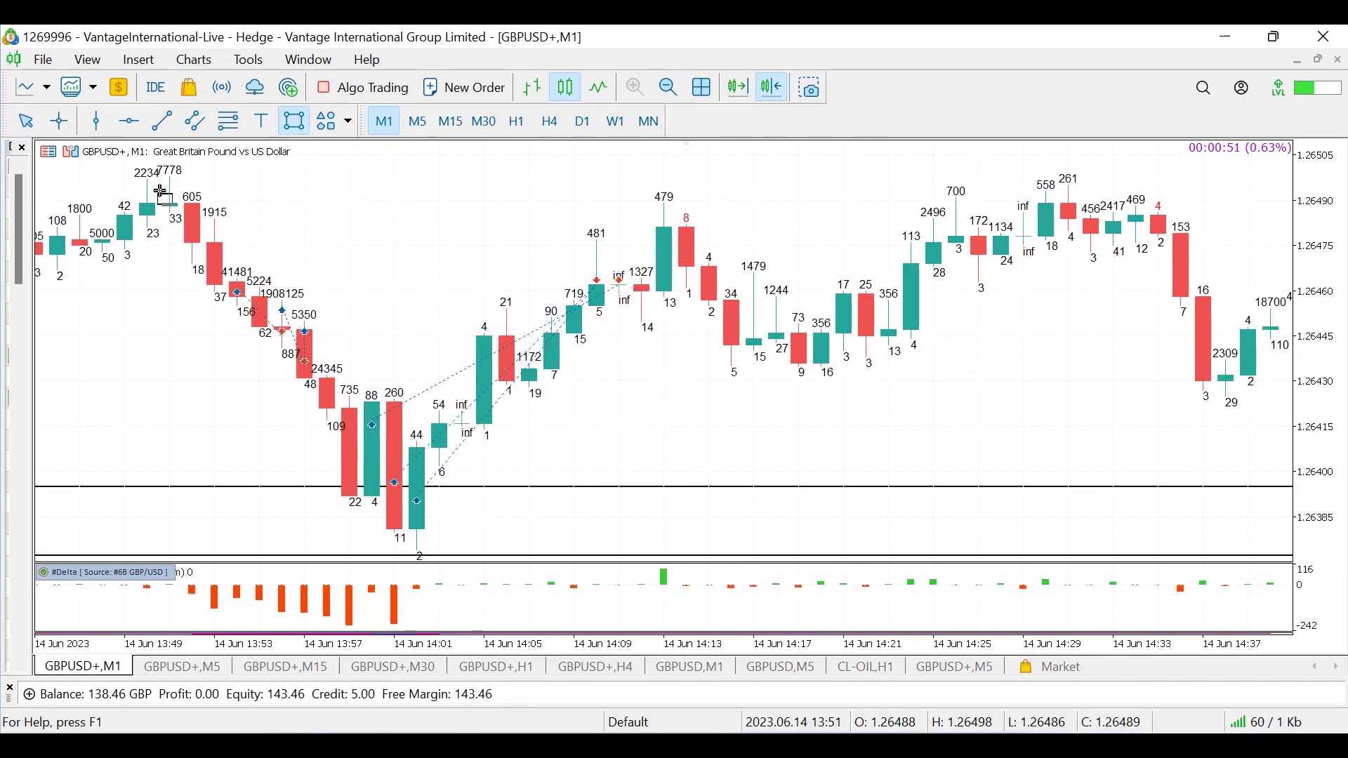
Draw a rectangle around the 13:49–14:29 trade area and zoom the chart out twice
mouse_move(170, 177)
mouse_down()
mouse_move(847, 372)
mouse_move(1069, 549)
mouse_up()
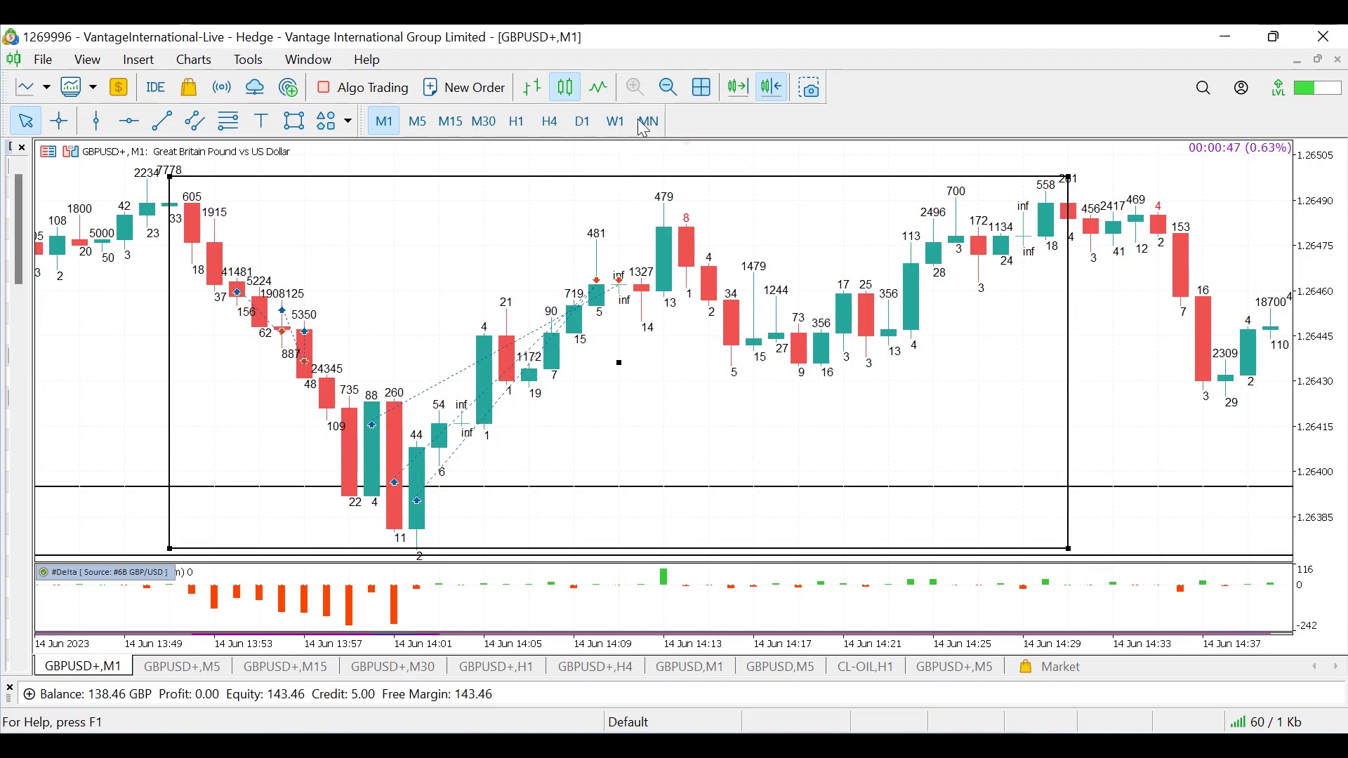
click(669, 87)
click(669, 87)
scroll(484, 330, up, 2)
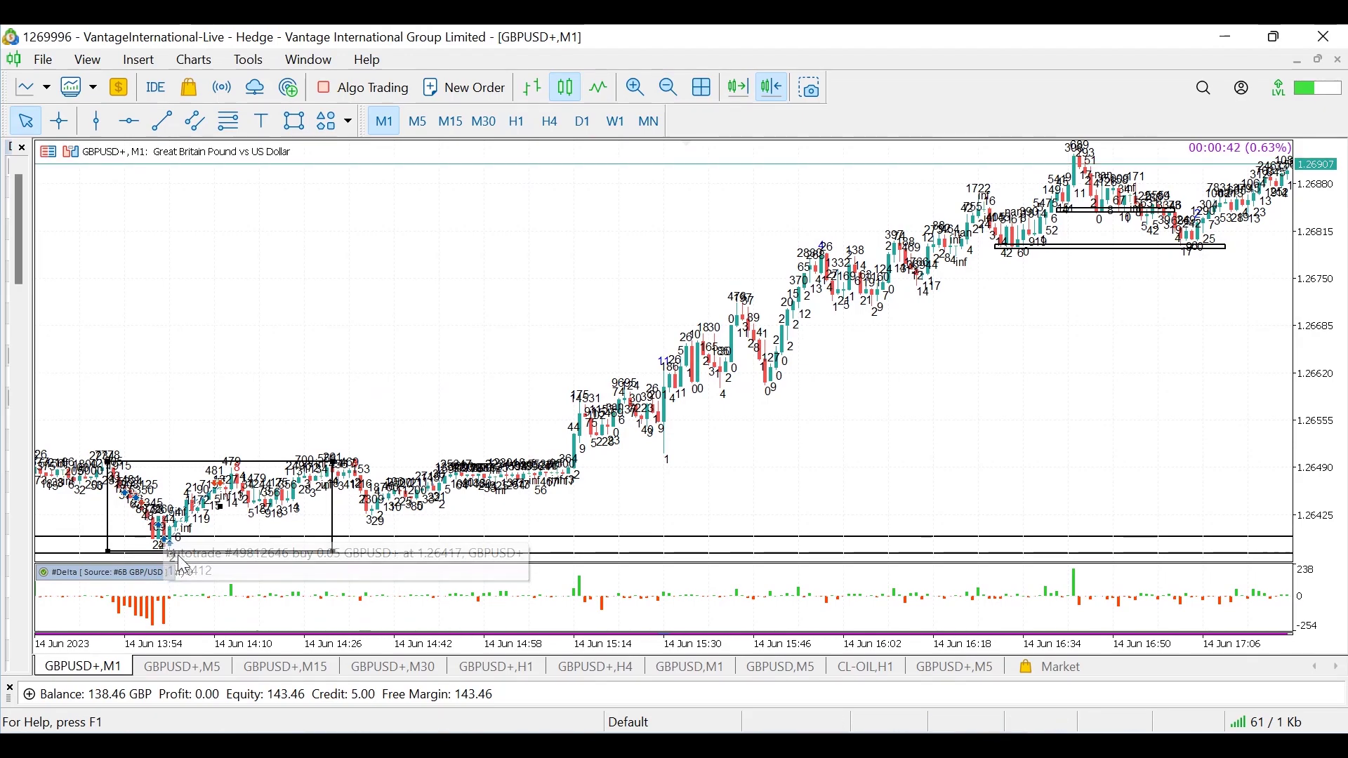
click(665, 91)
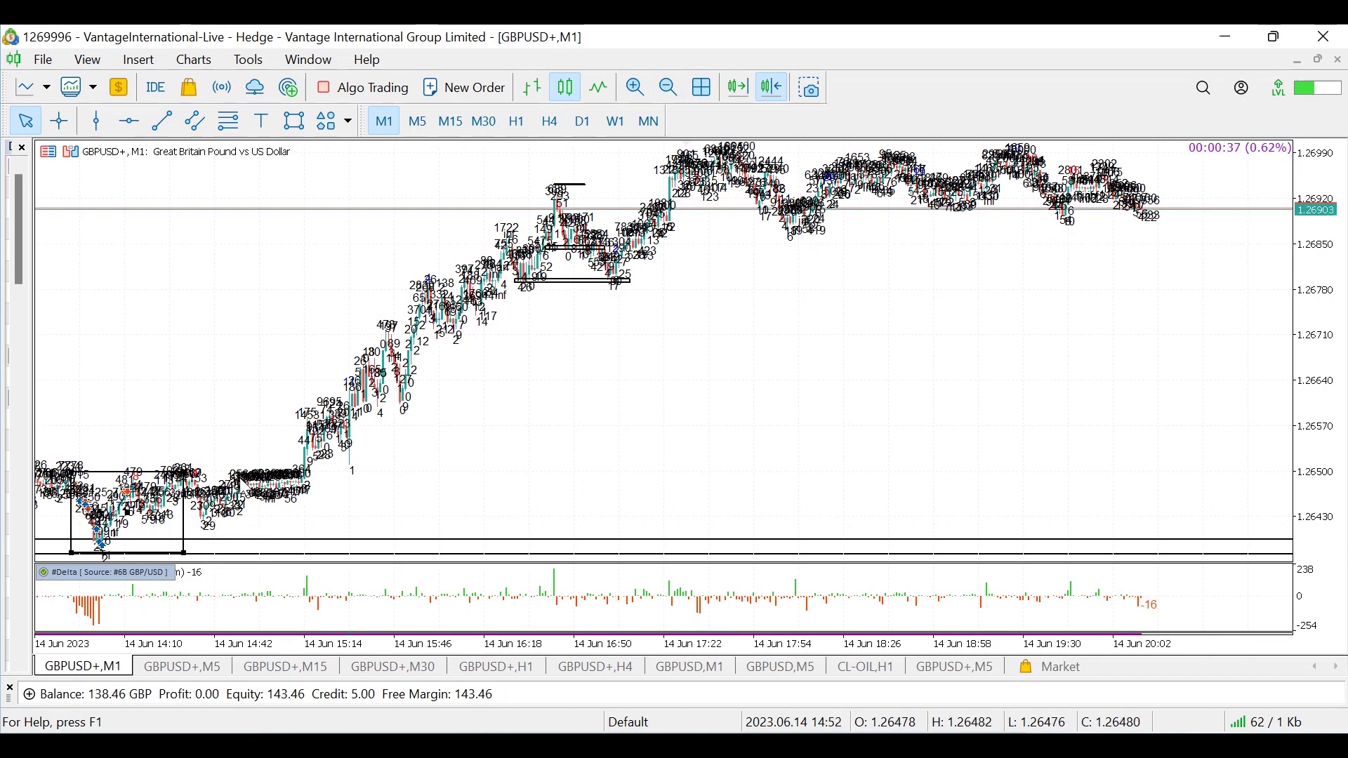
Measure the afternoon rally with the crosshair (124 bars, 357 points), then zoom back in
middle_click(232, 495)
drag(211, 510, 744, 162)
click(958, 242)
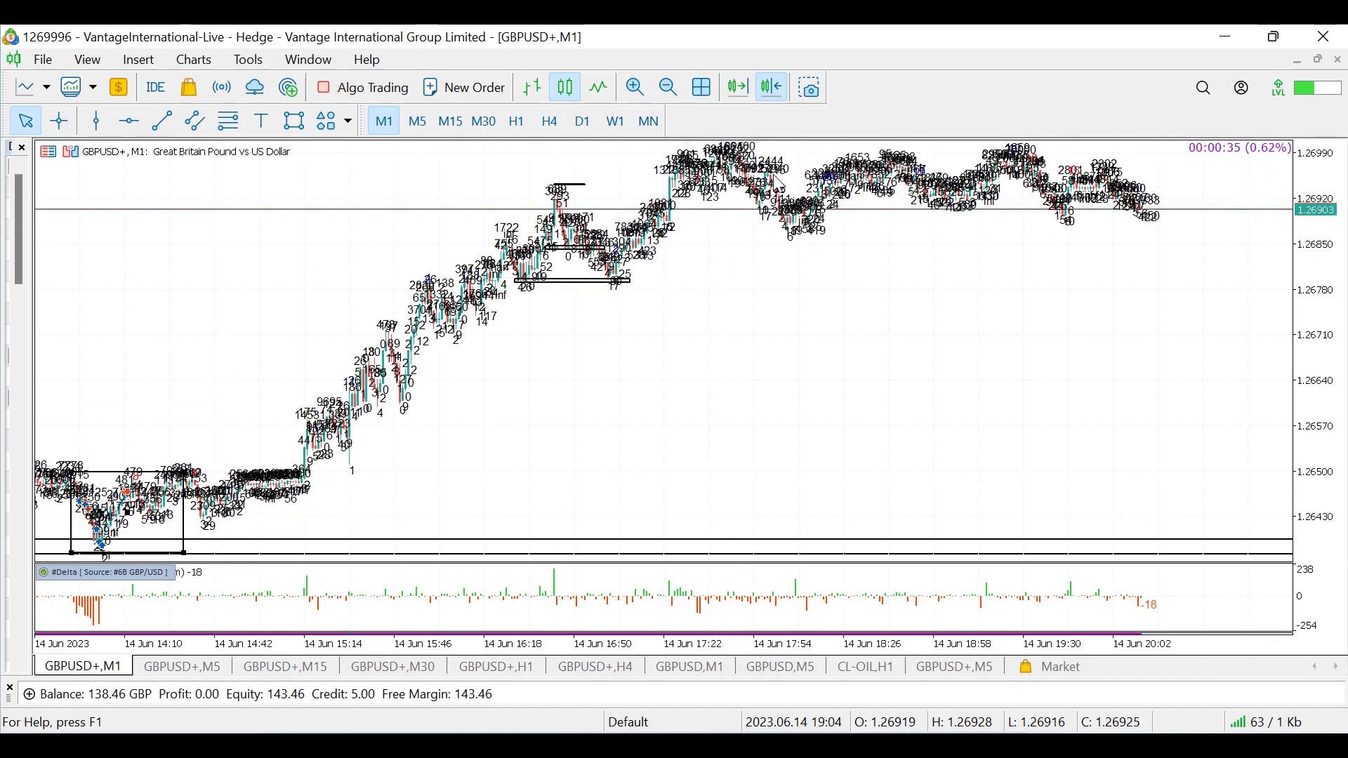
drag(532, 425, 689, 440)
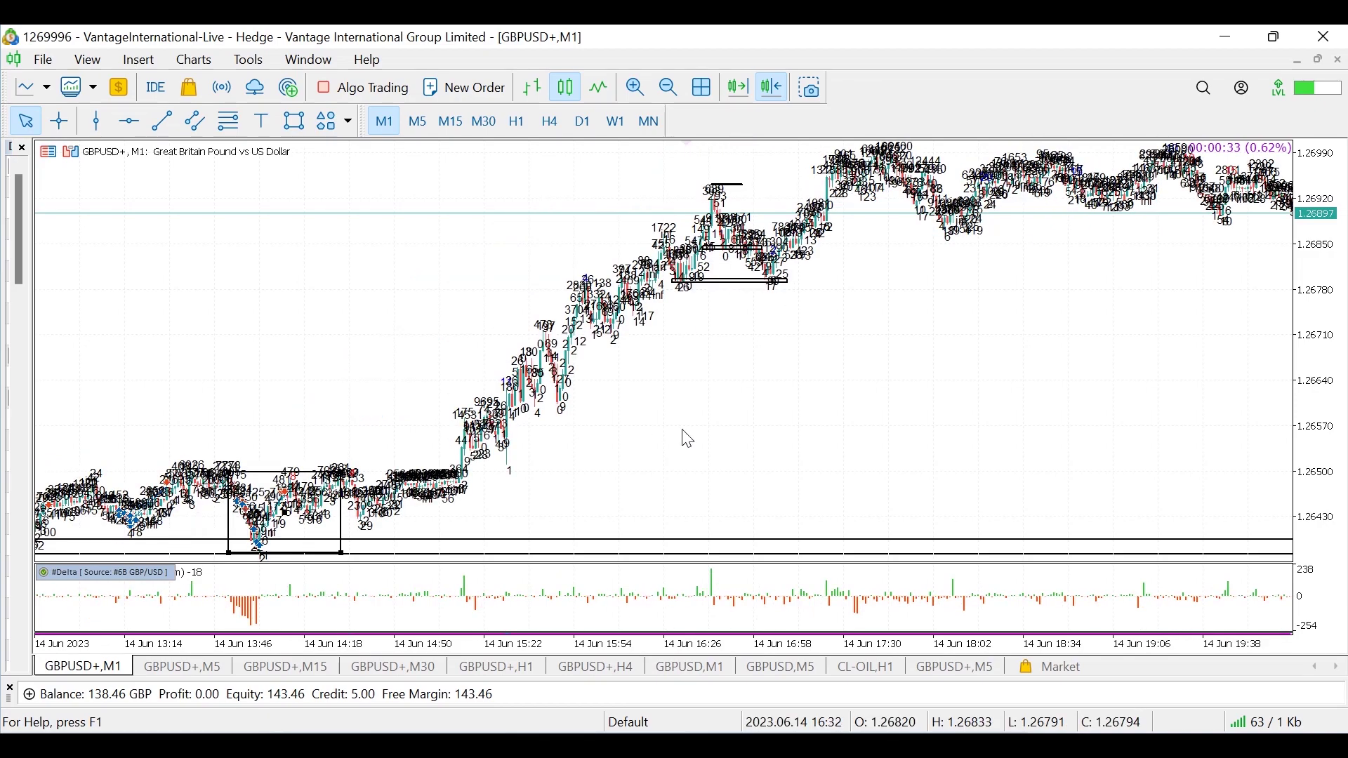
scroll(557, 382, down, 3)
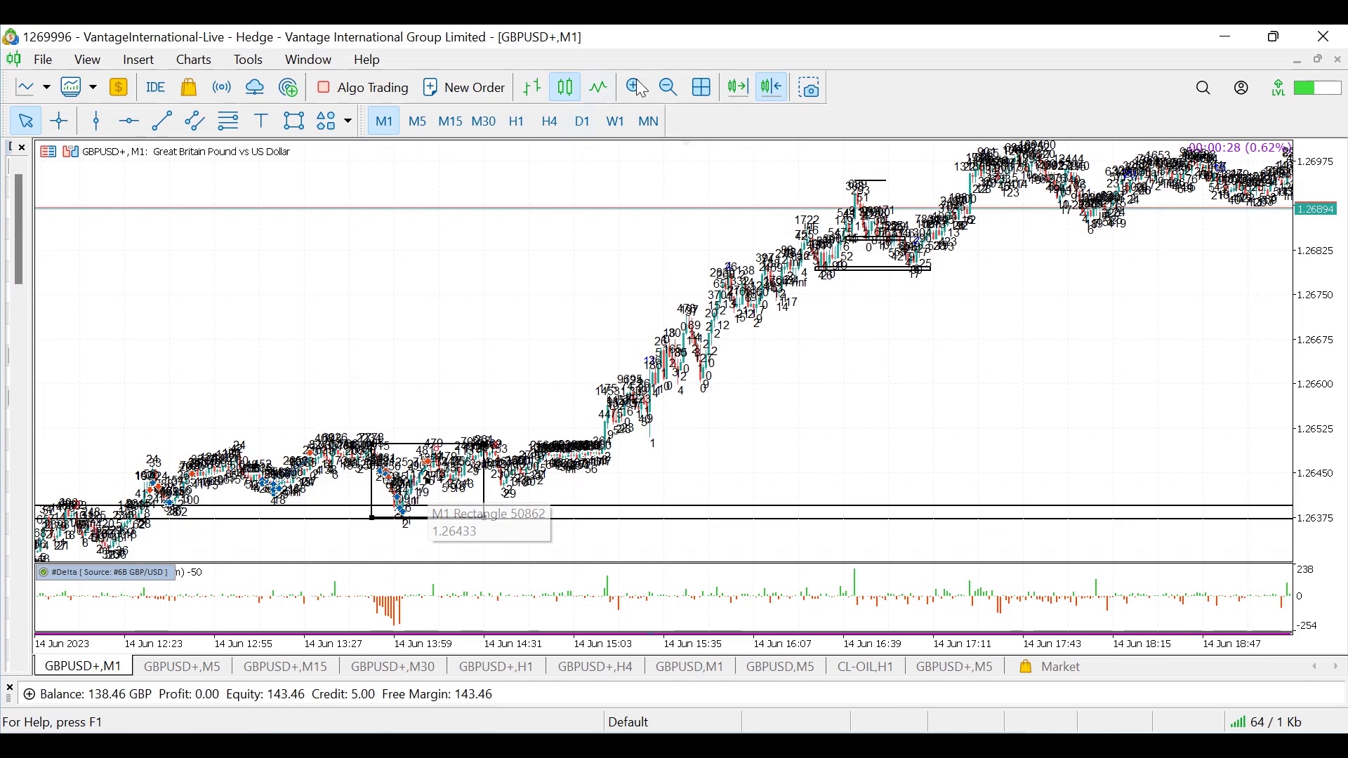
key(plus)
key(plus)
Delete the trade-area rectangle from the GBPUSD+ M1 chart
scroll(992, 329, up, 6)
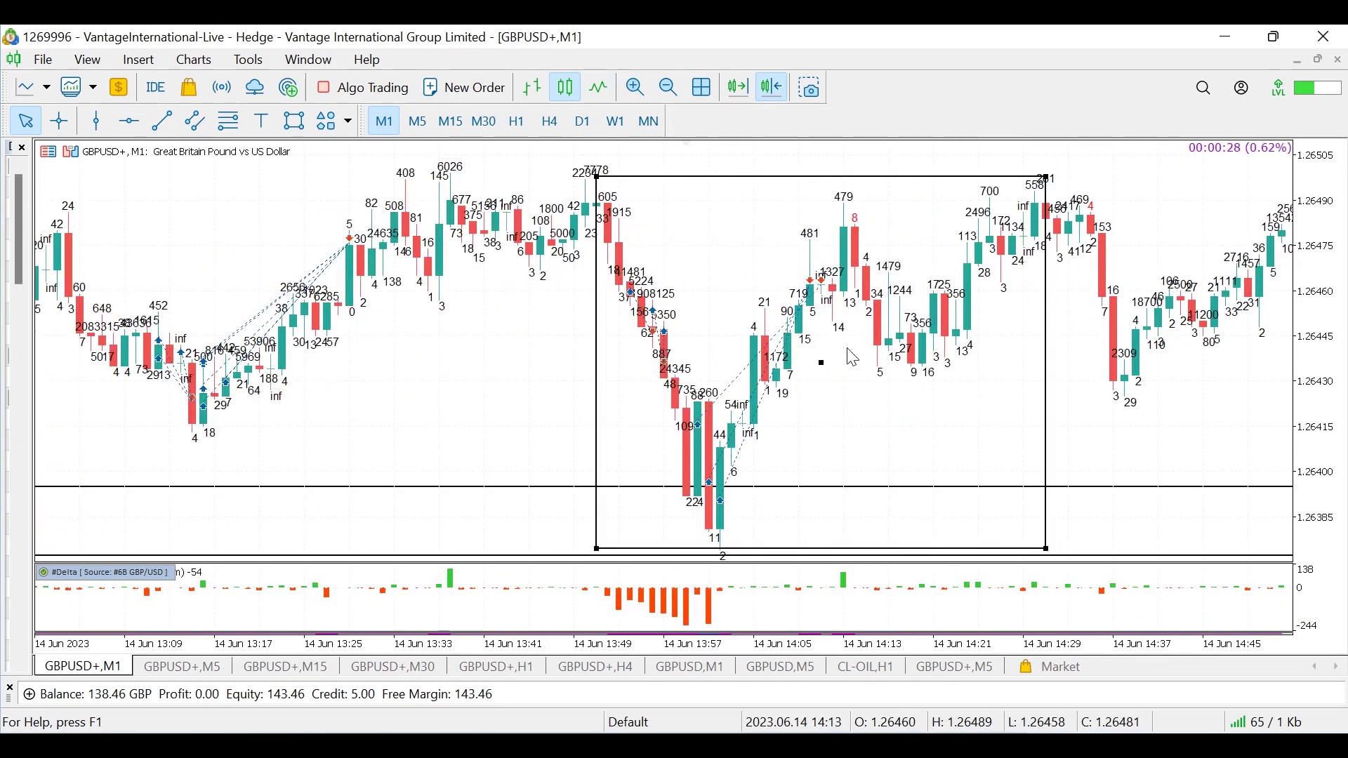
scroll(778, 365, up, 2)
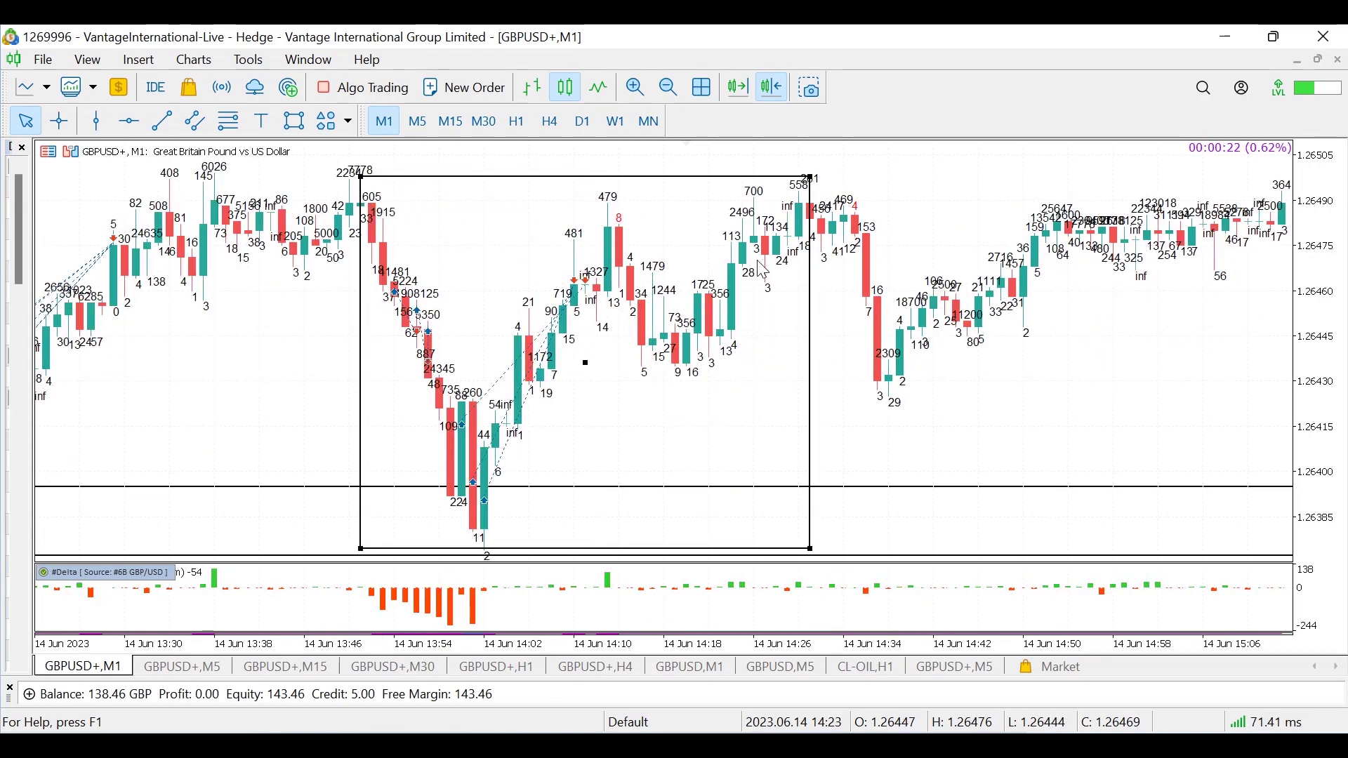
right_click(809, 178)
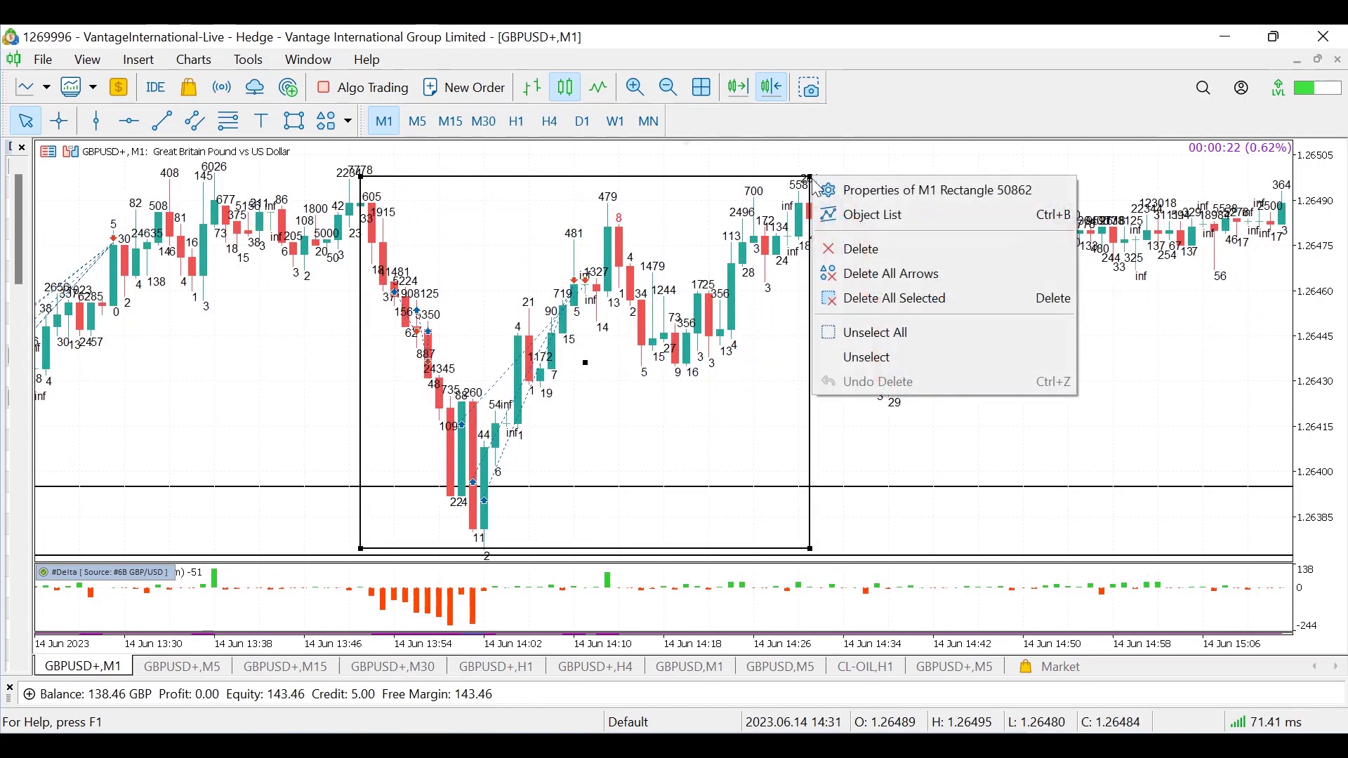
click(866, 250)
Zoom in on the 13:50–14:10 trades, measure the 12-bar, 93-point rebound, and enlarge the account panel
click(636, 87)
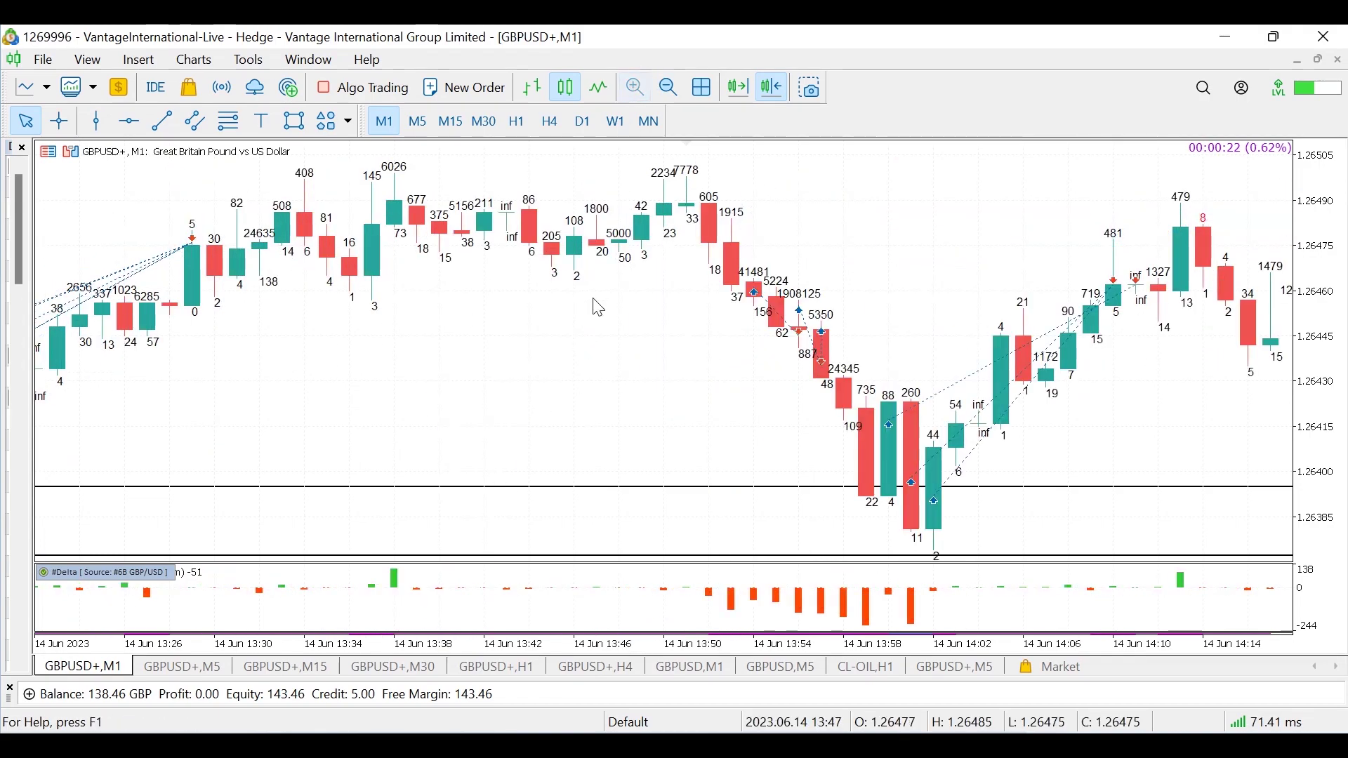
scroll(842, 337, up, 2)
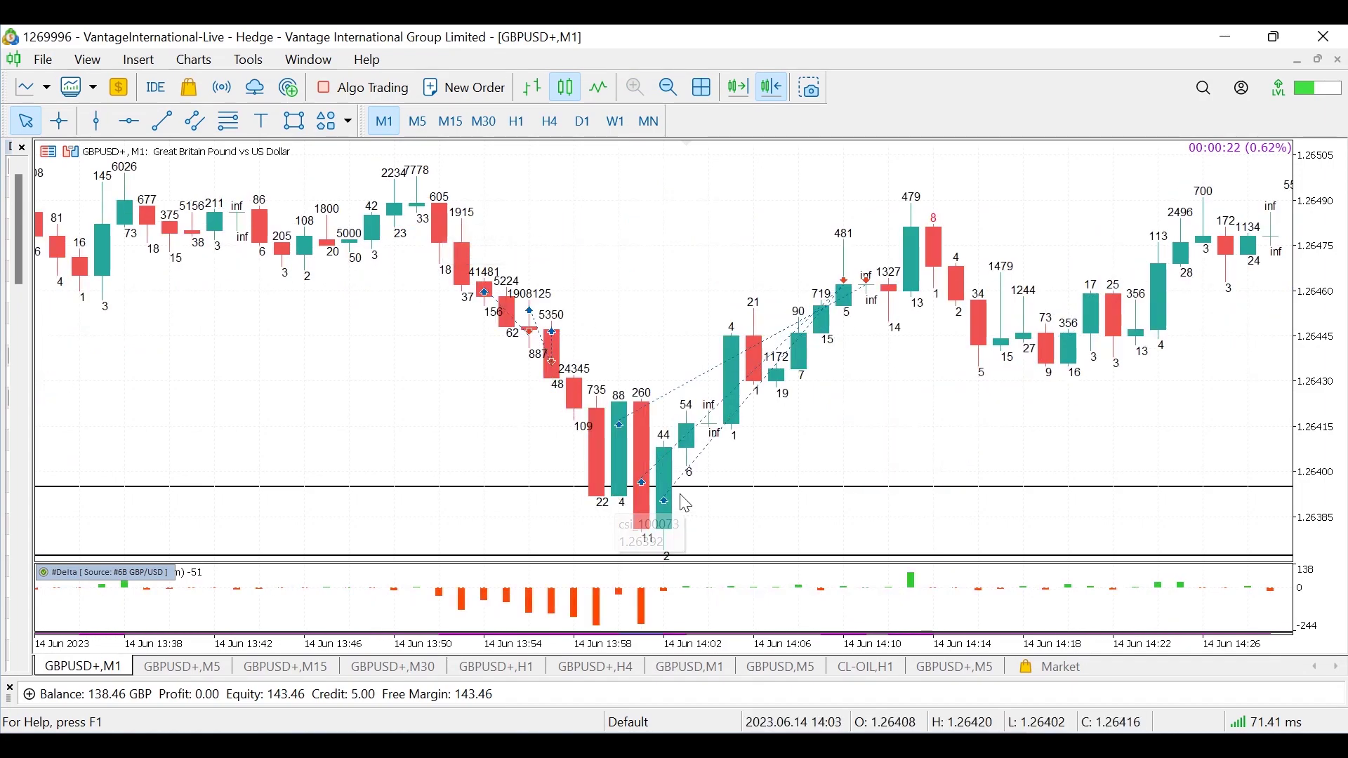
middle_click(706, 460)
drag(678, 488, 959, 219)
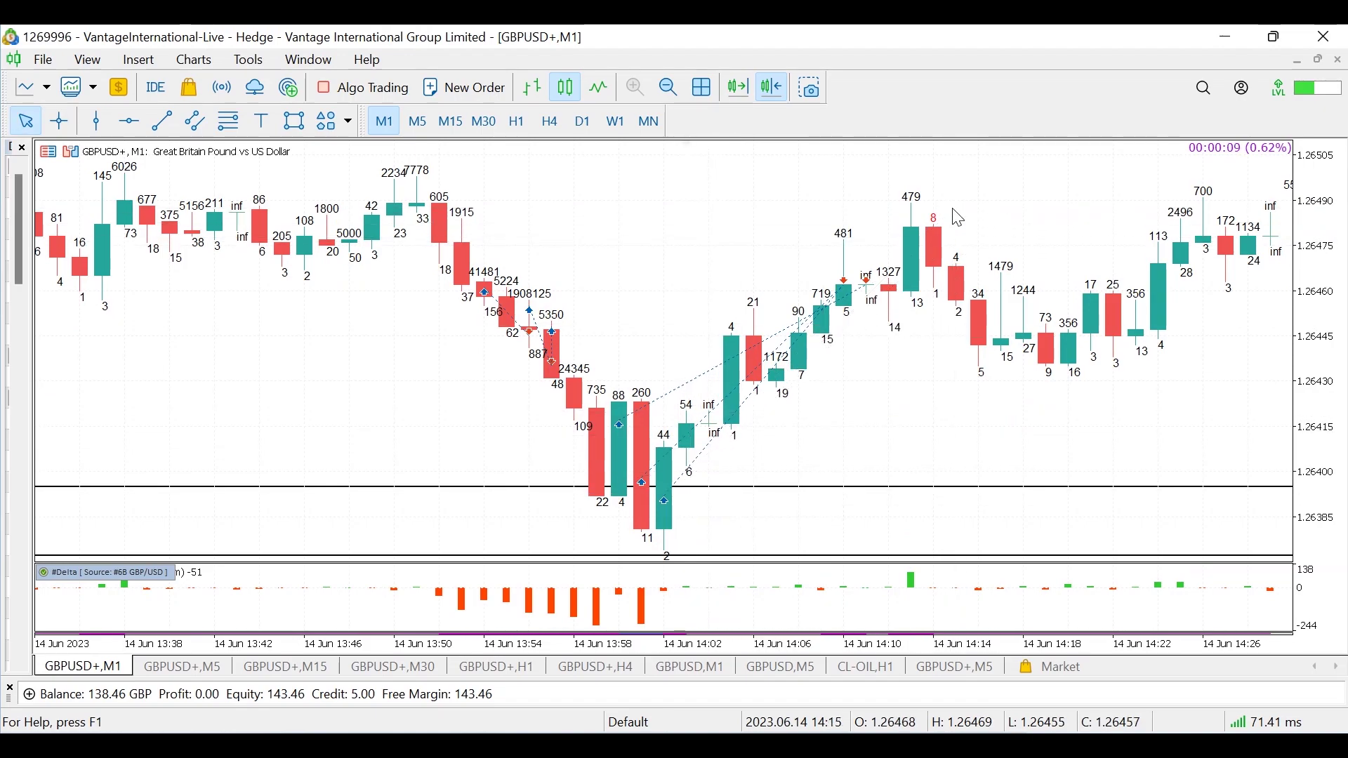
mouse_move(911, 236)
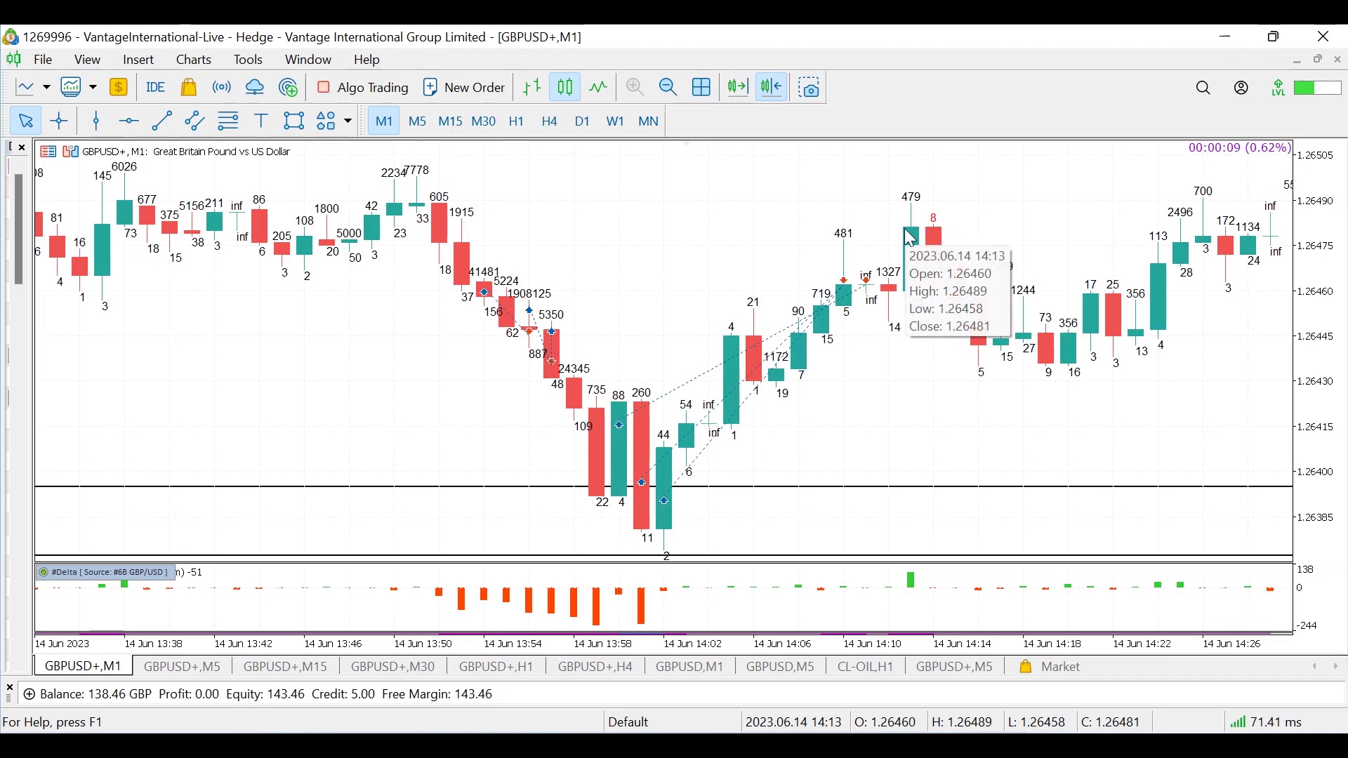
drag(652, 678, 652, 401)
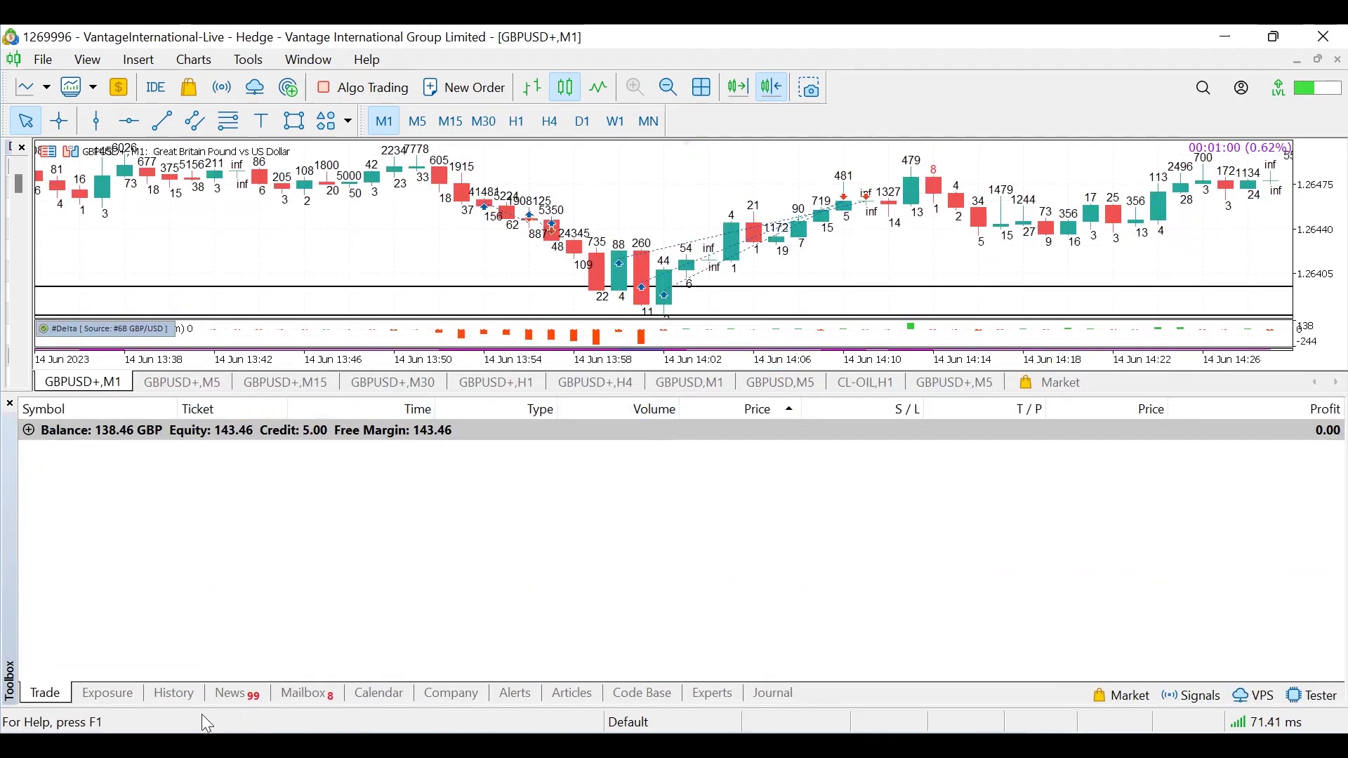
Review closed-deal profits in History, then return to Trade showing balance 138.46 GBP, equity 143.46
click(175, 696)
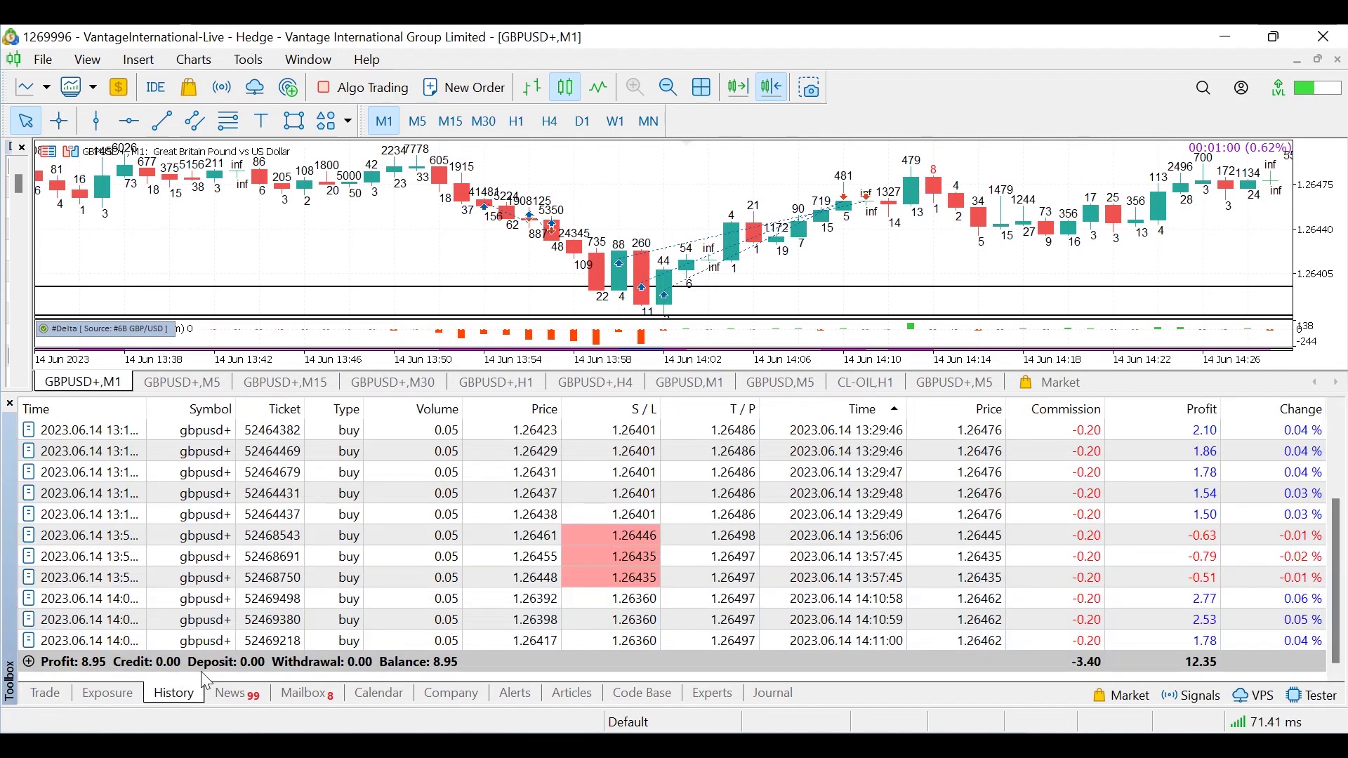
click(62, 695)
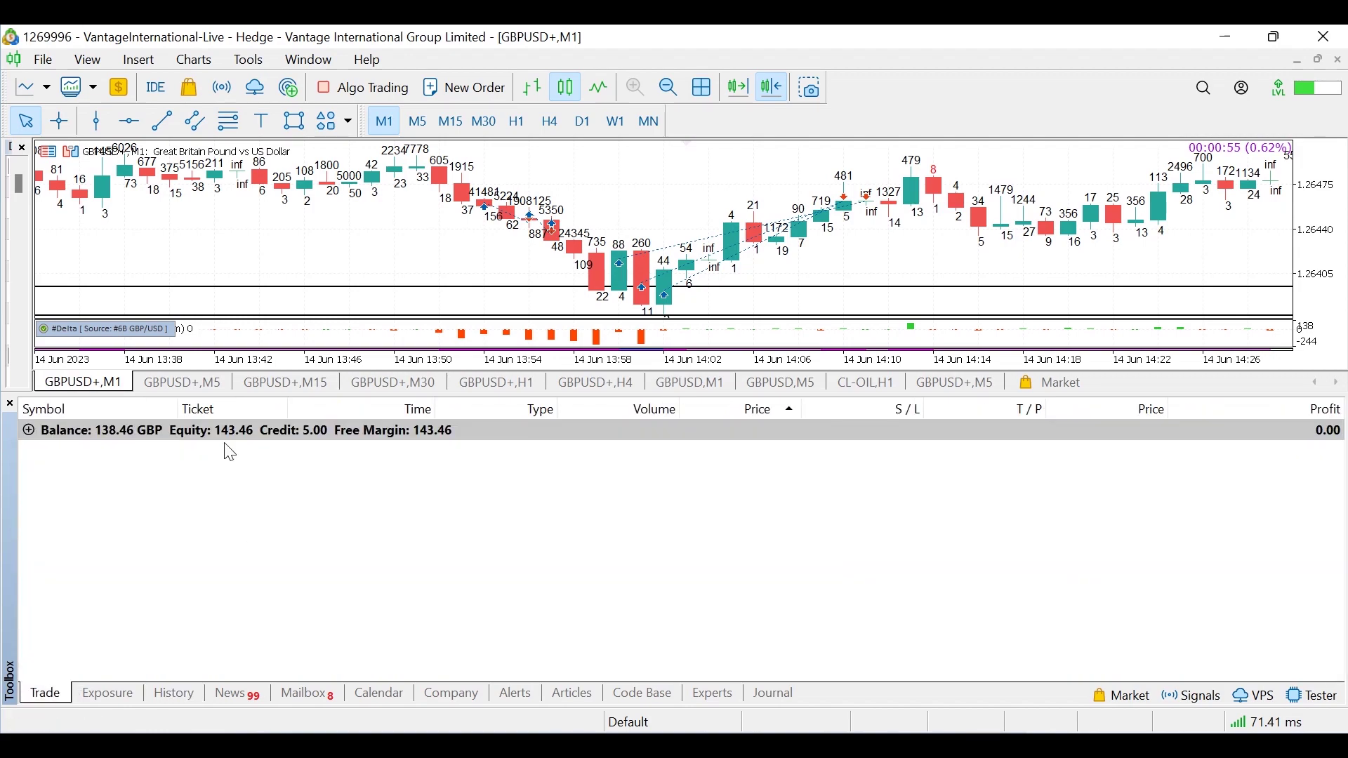